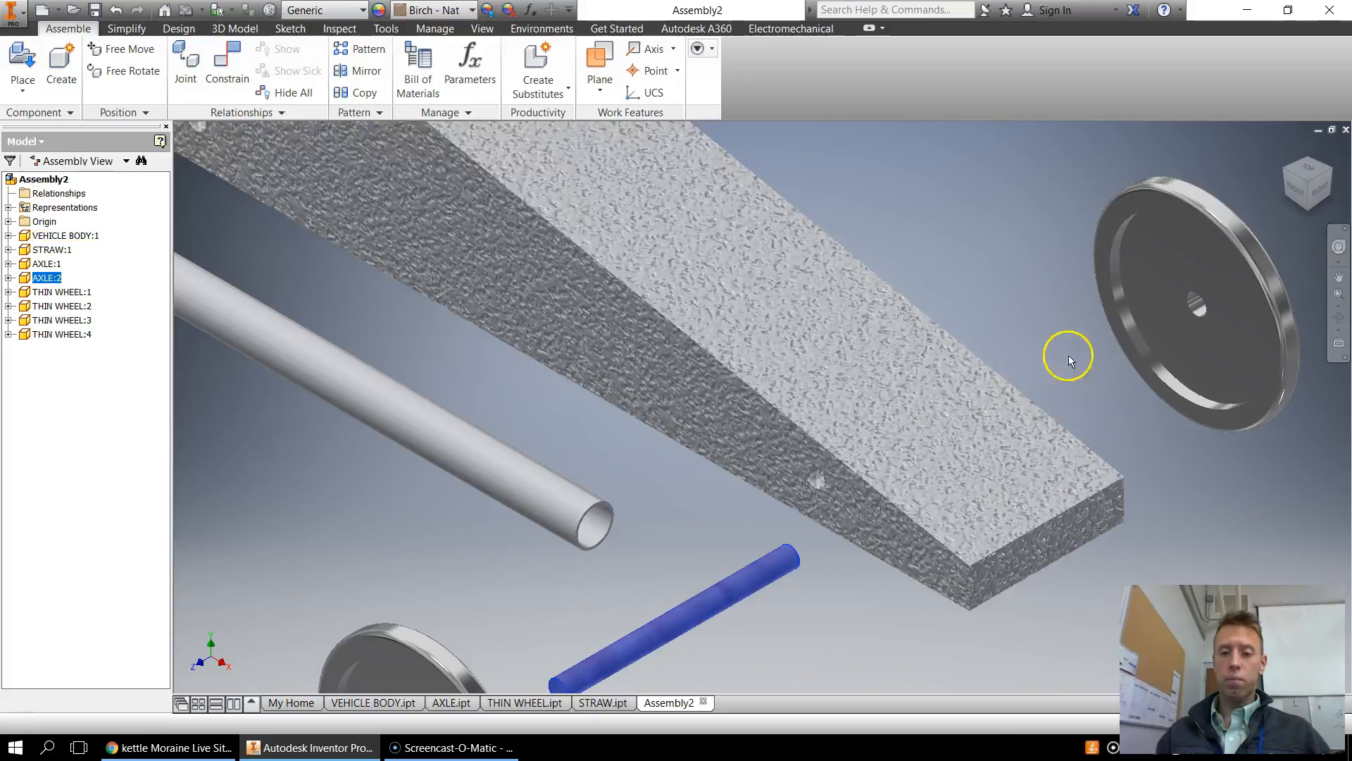
Move the second axle to just below the front axle hole of the vehicle body
scroll(776, 301, "up", 5)
scroll(776, 313, "down", 8)
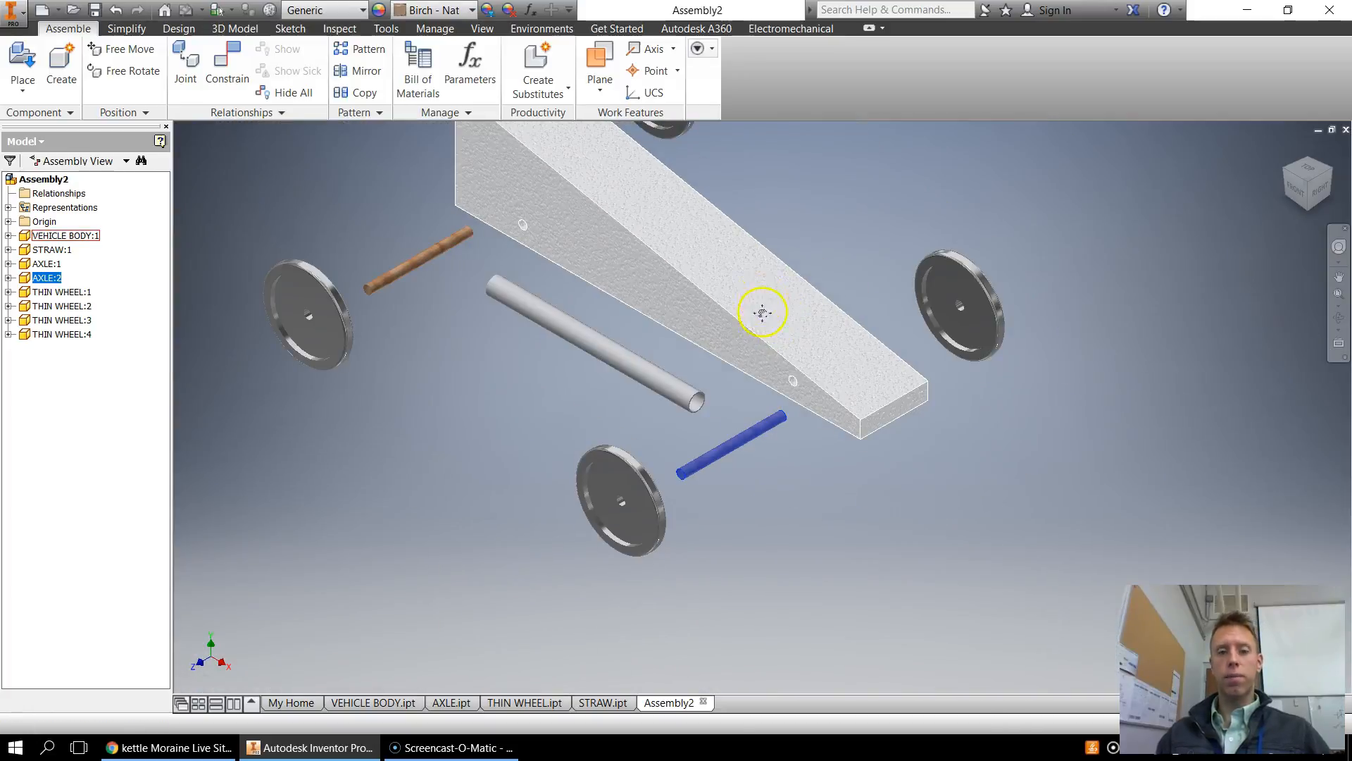
scroll(762, 313, "down", 3)
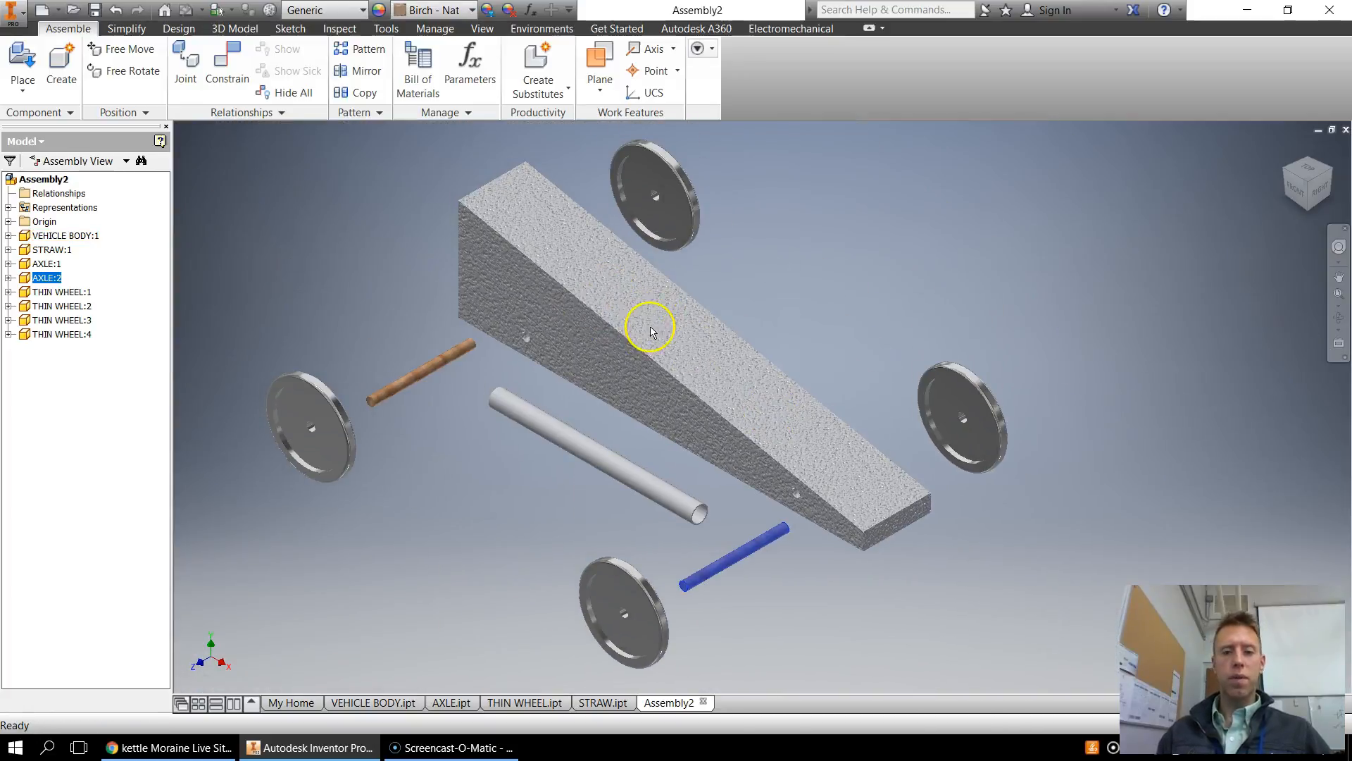
left_click(1290, 191)
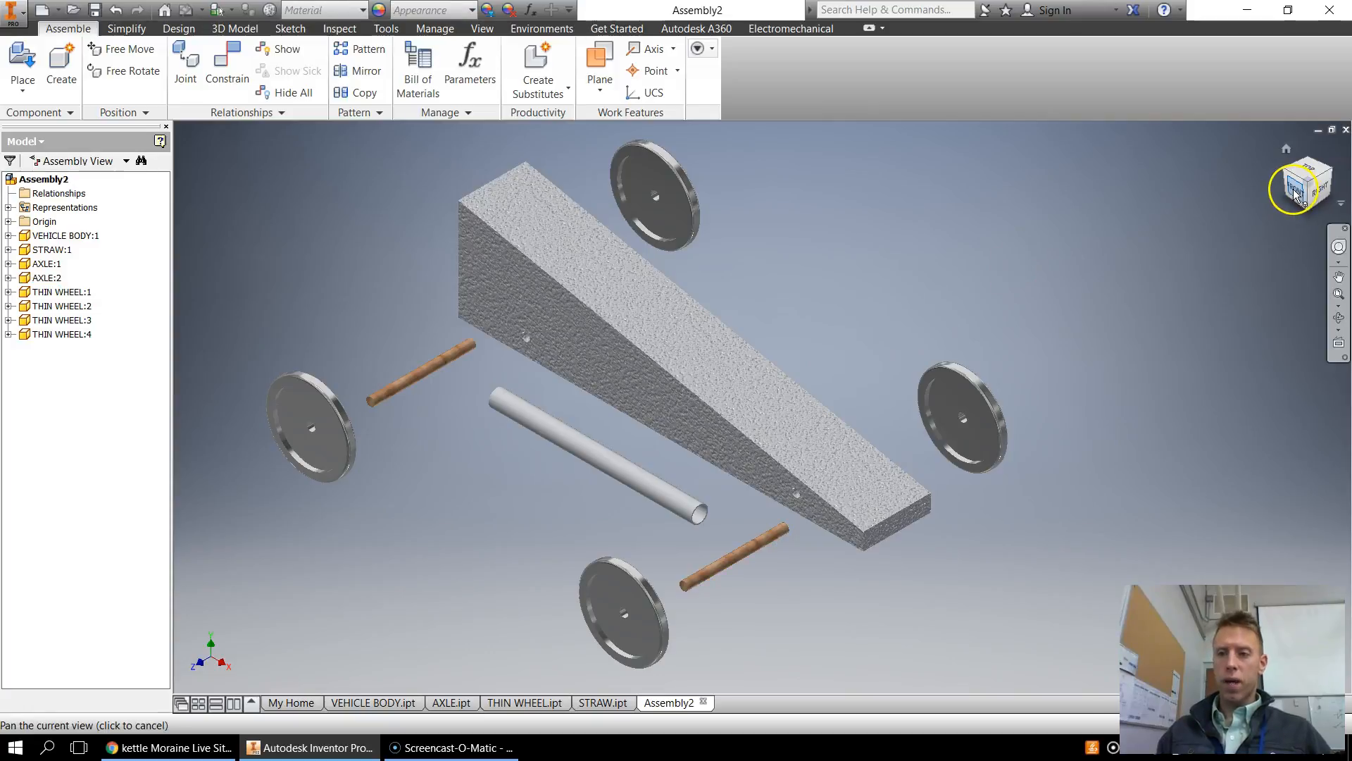
scroll(884, 459, "up", 5)
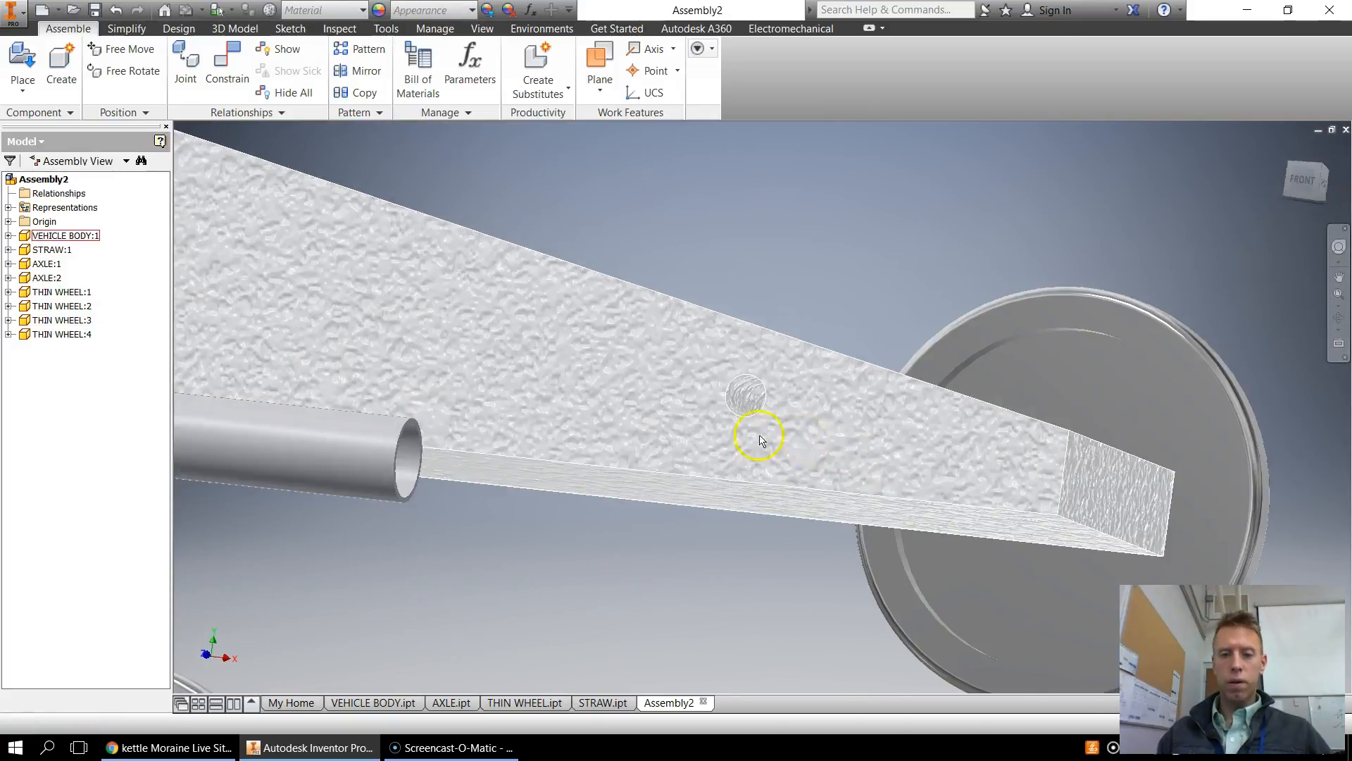
scroll(724, 369, "down", 5)
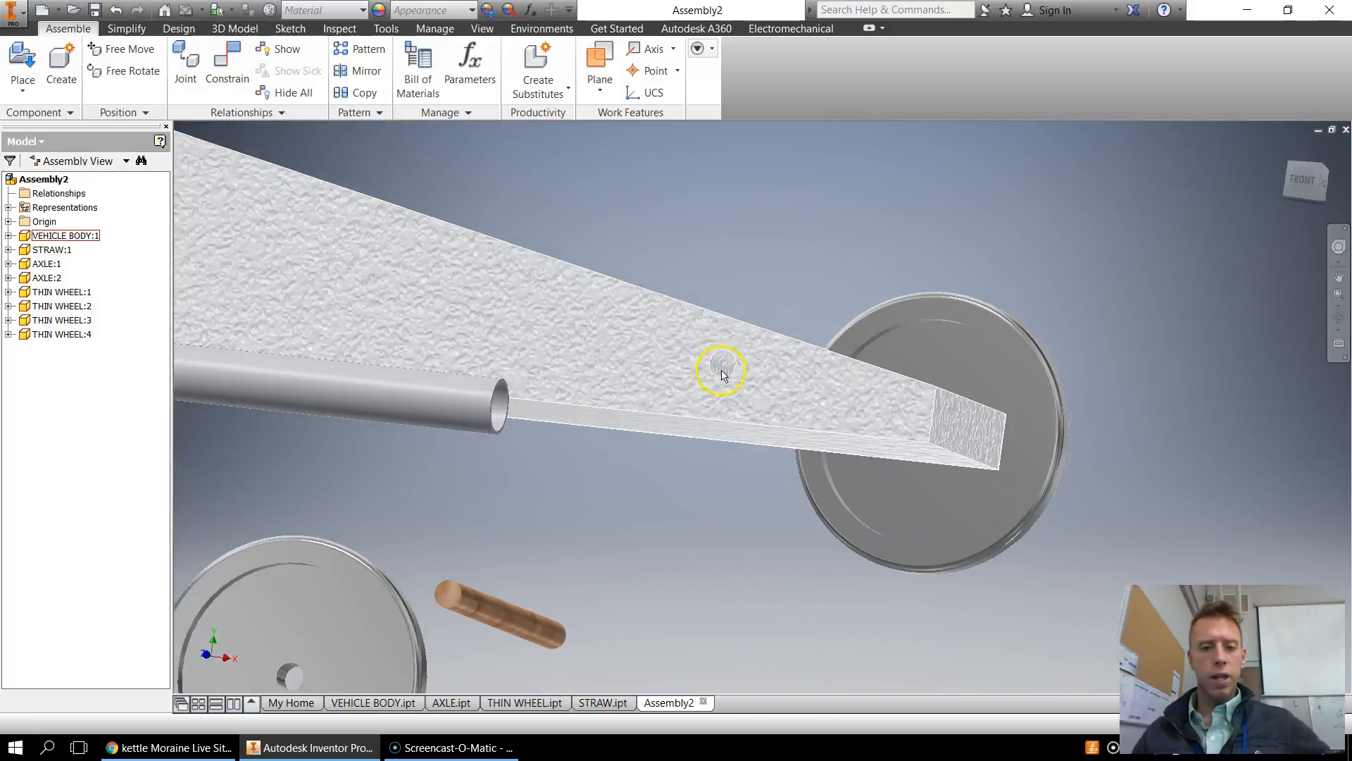
left_click_drag(493, 593, 618, 523)
scroll(715, 414, "down", 5)
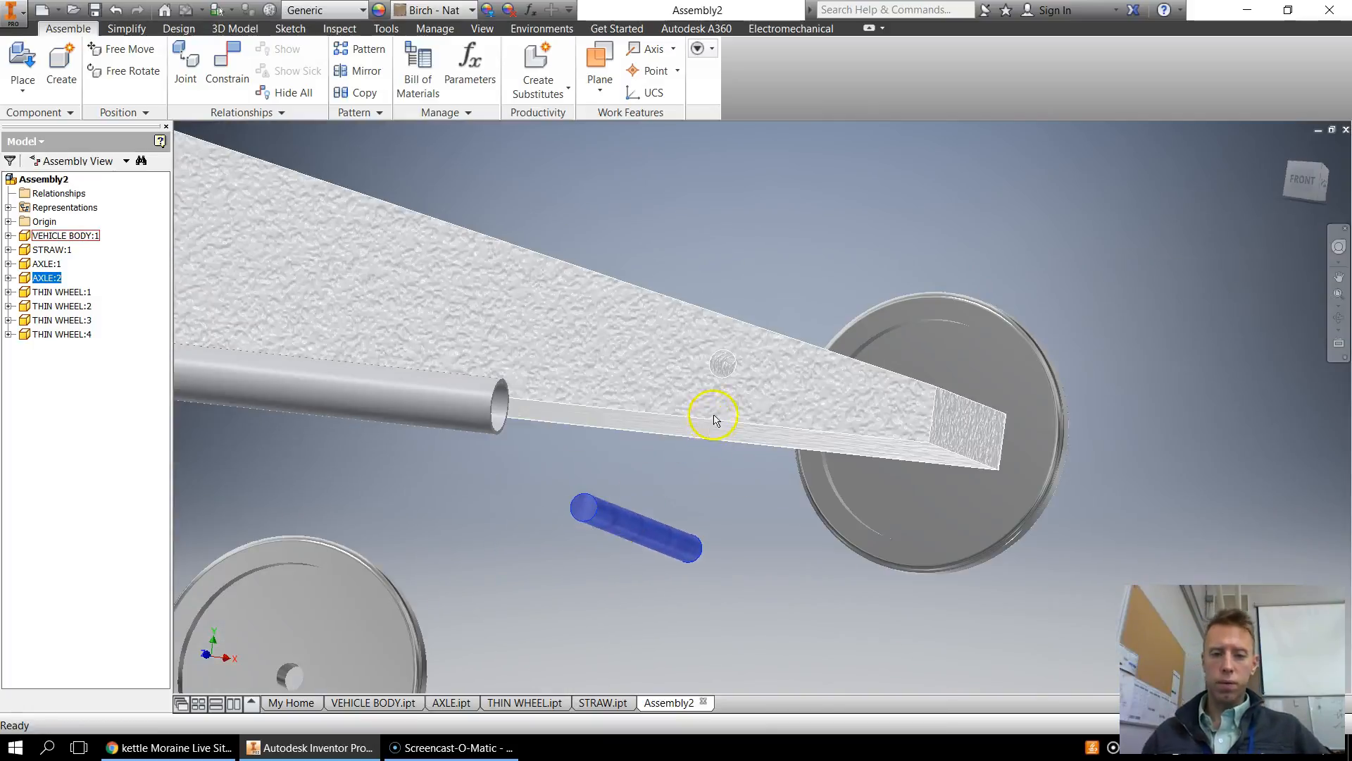
scroll(726, 387, "up", 7)
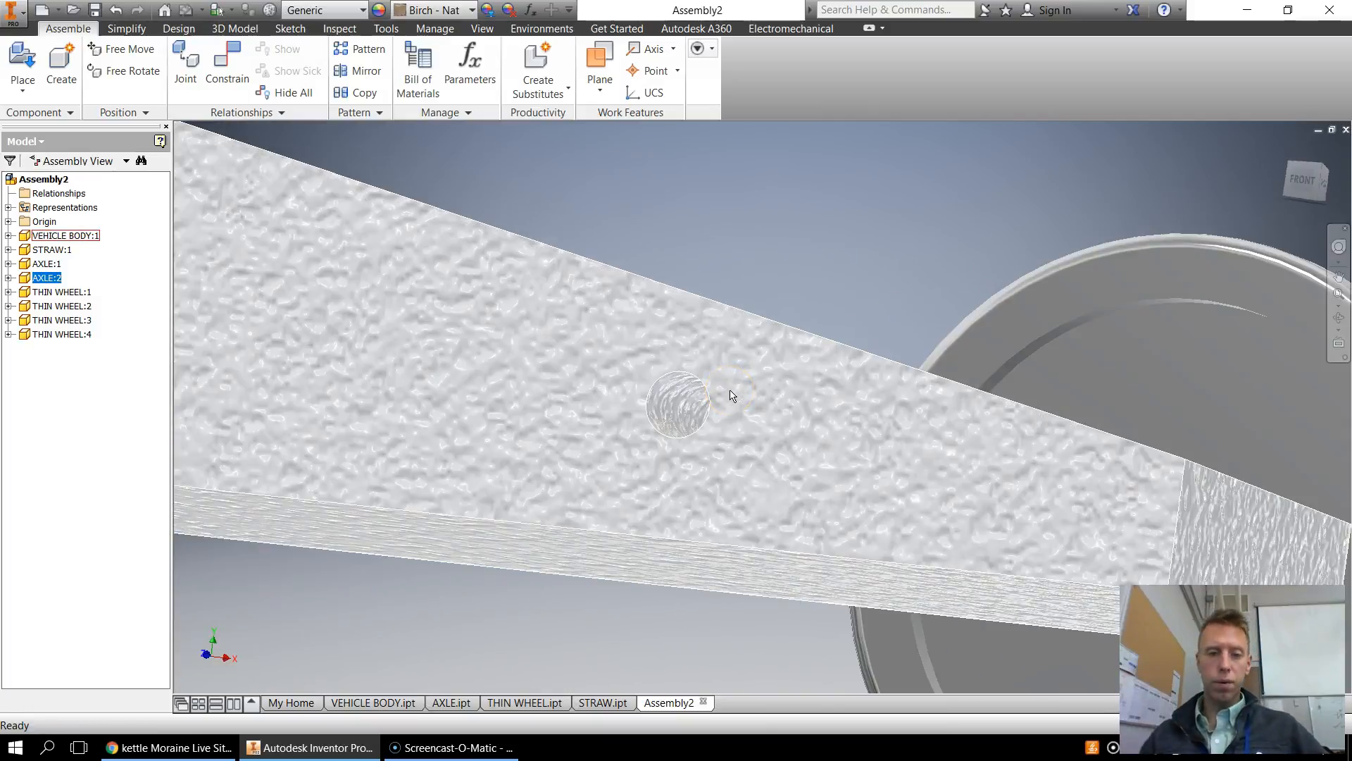
scroll(708, 458, "down", 5)
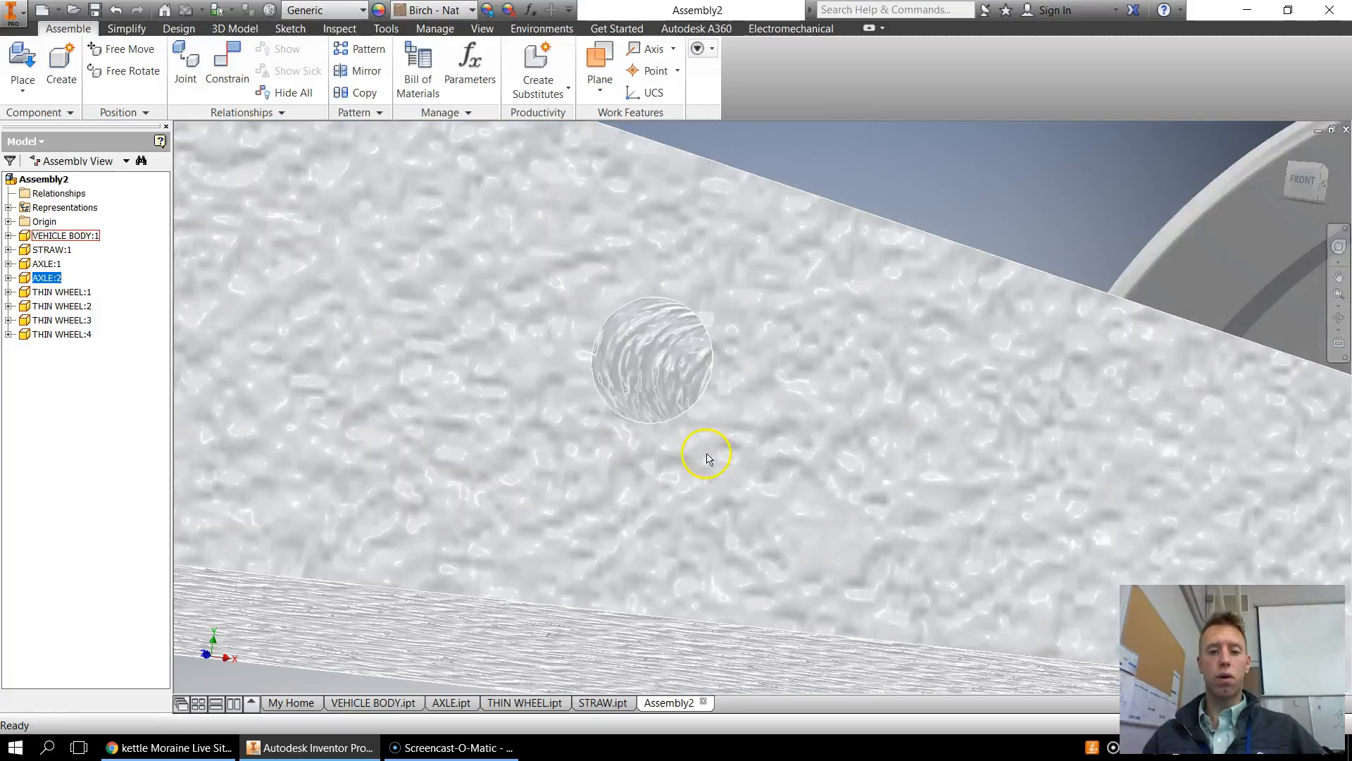
left_click_drag(624, 522, 669, 526)
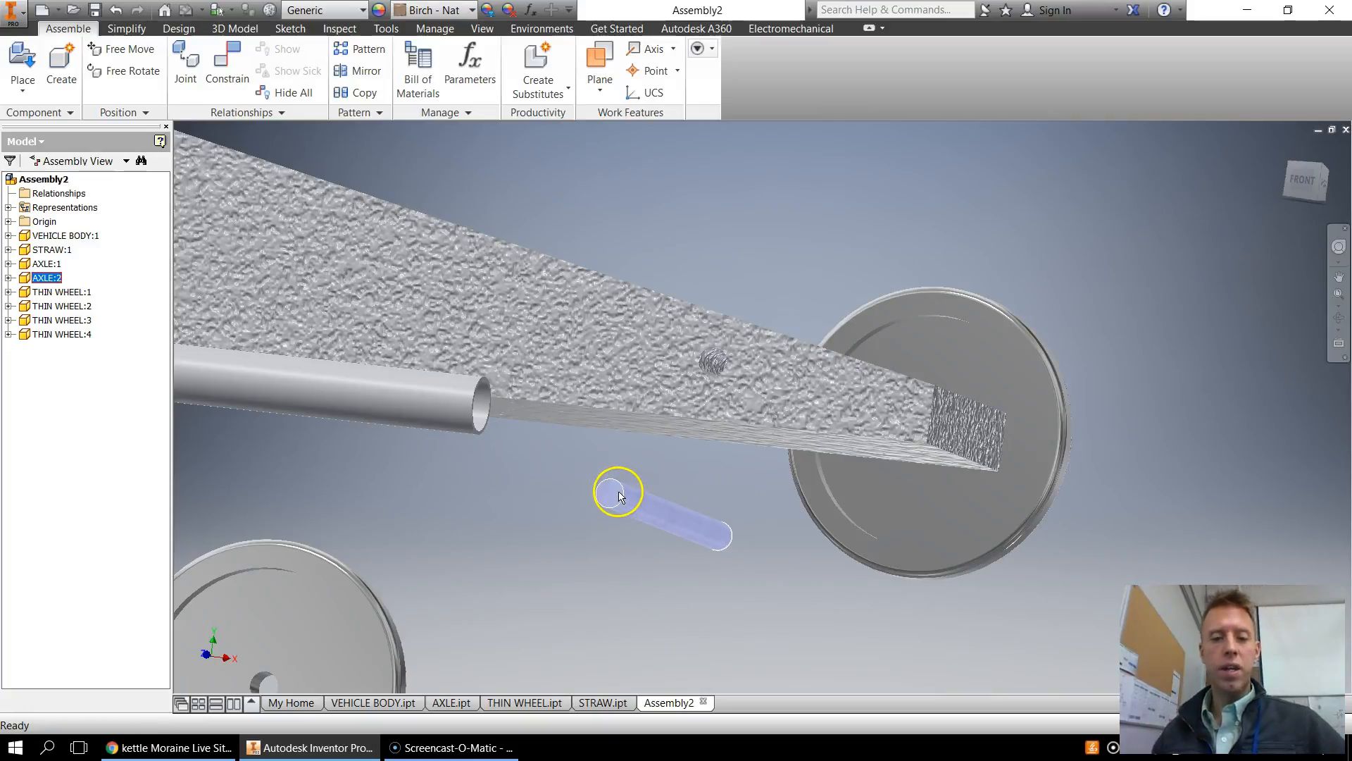
Examine the front axle hole, the loose axle and the surrounding wheels from a front angle
scroll(697, 367, "up", 3)
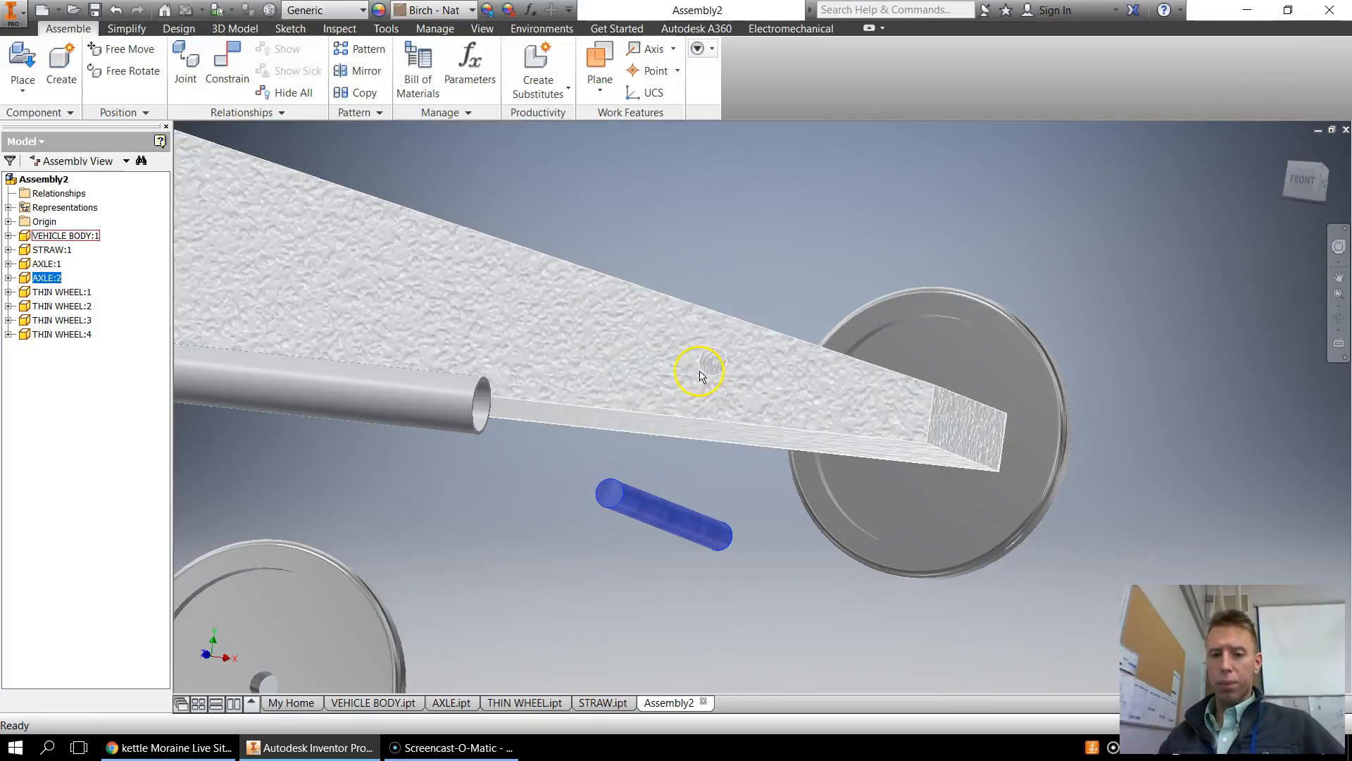
scroll(698, 371, "down", 5)
middle_click_drag(697, 371, 890, 336)
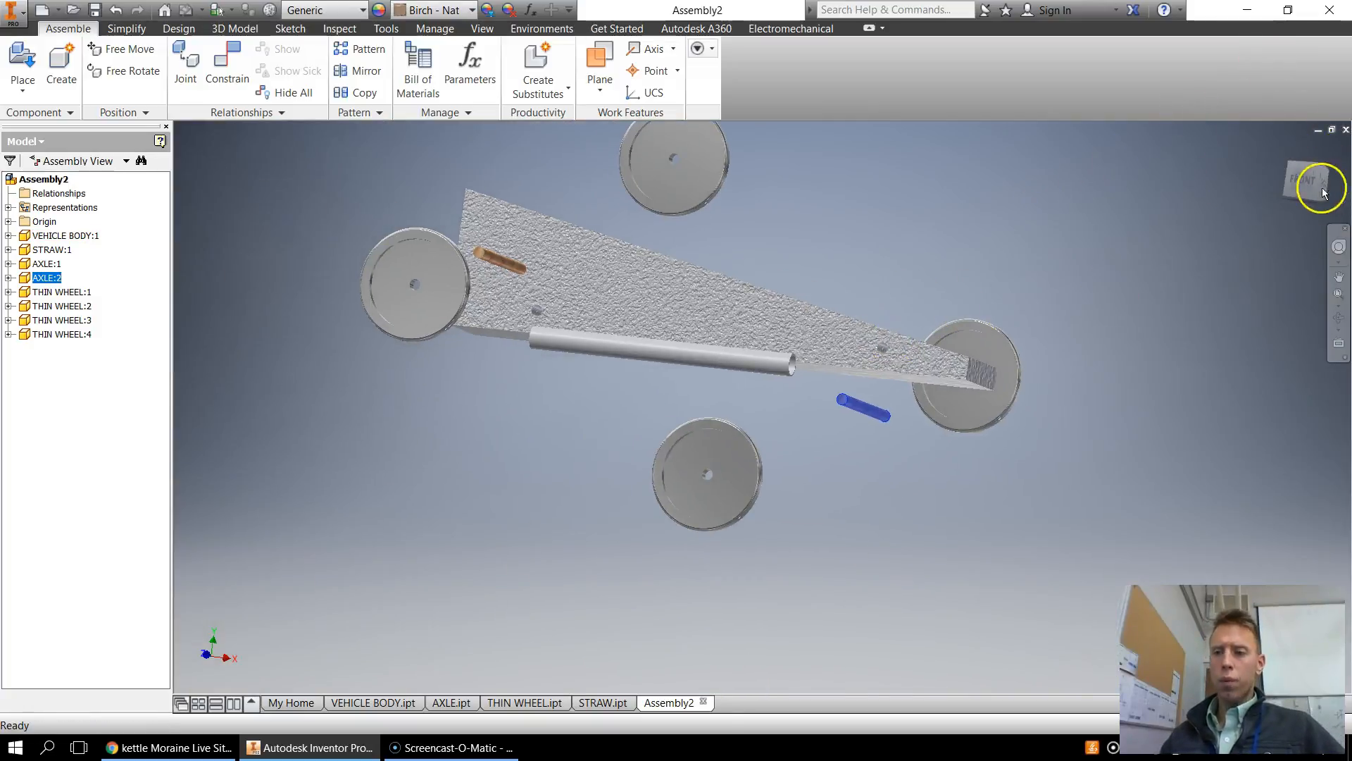
left_click(1307, 179)
left_click_drag(1295, 198, 1289, 185)
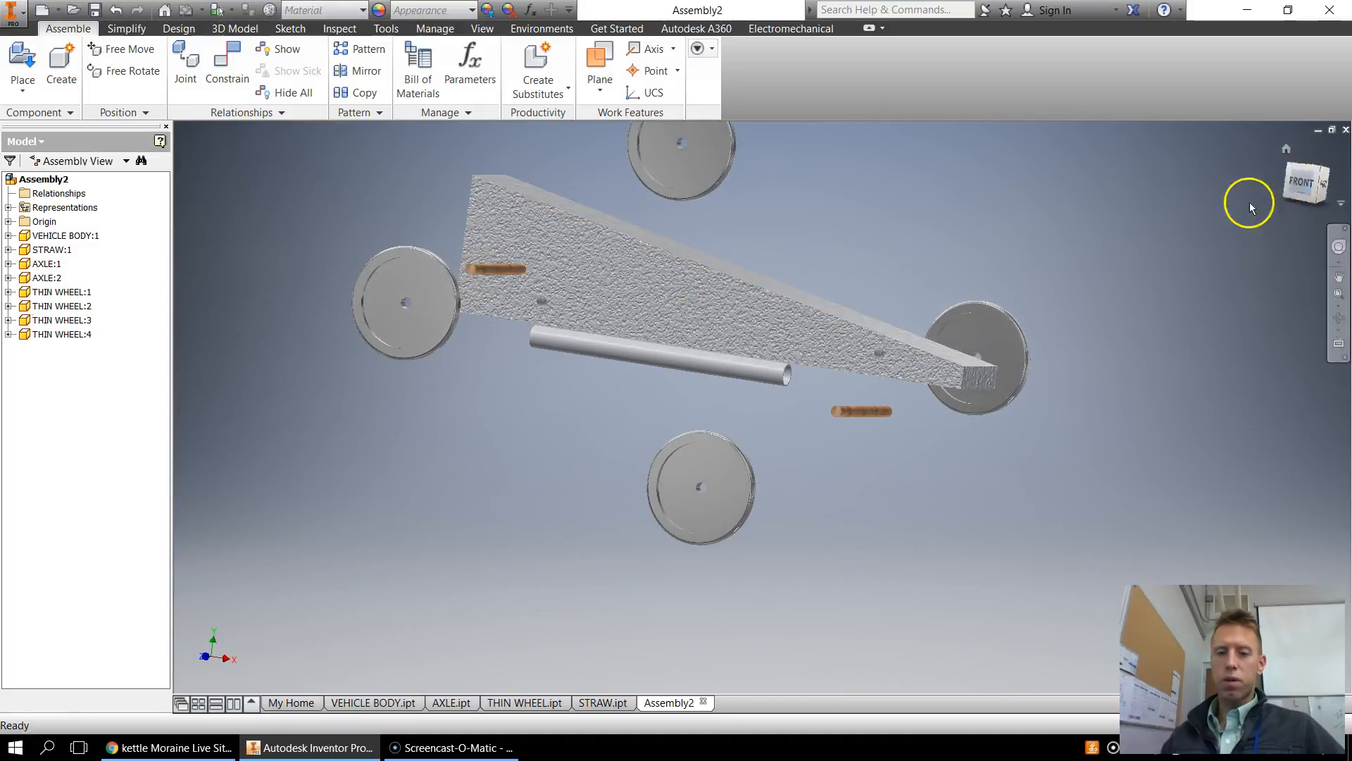
scroll(892, 380, "up", 3)
middle_click_drag(802, 301, 691, 388)
middle_click_drag(396, 231, 350, 166)
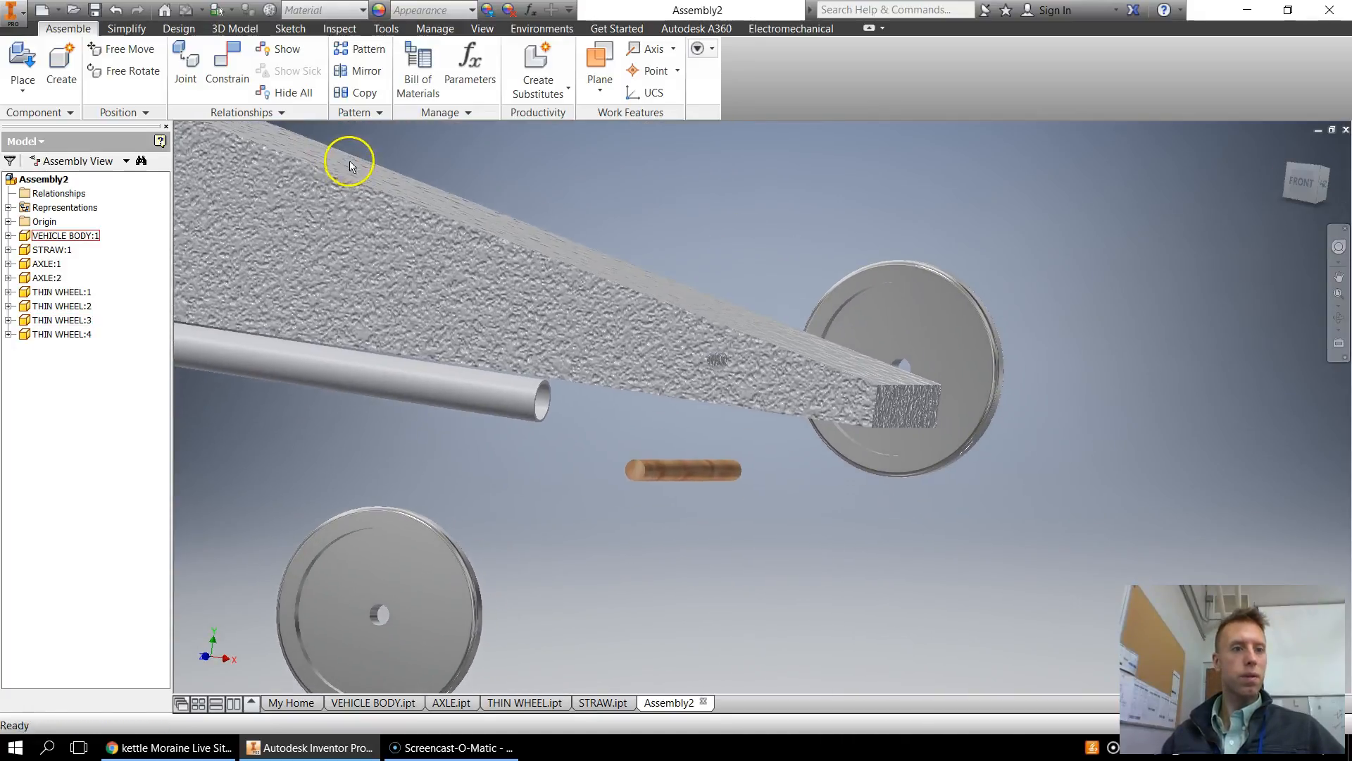
Expand the vehicle body, straw, both axles and the thin wheels in the model tree
left_click(8, 235)
left_click(8, 264)
left_click(8, 292)
left_click(8, 320)
left_click(8, 348)
left_click(8, 376)
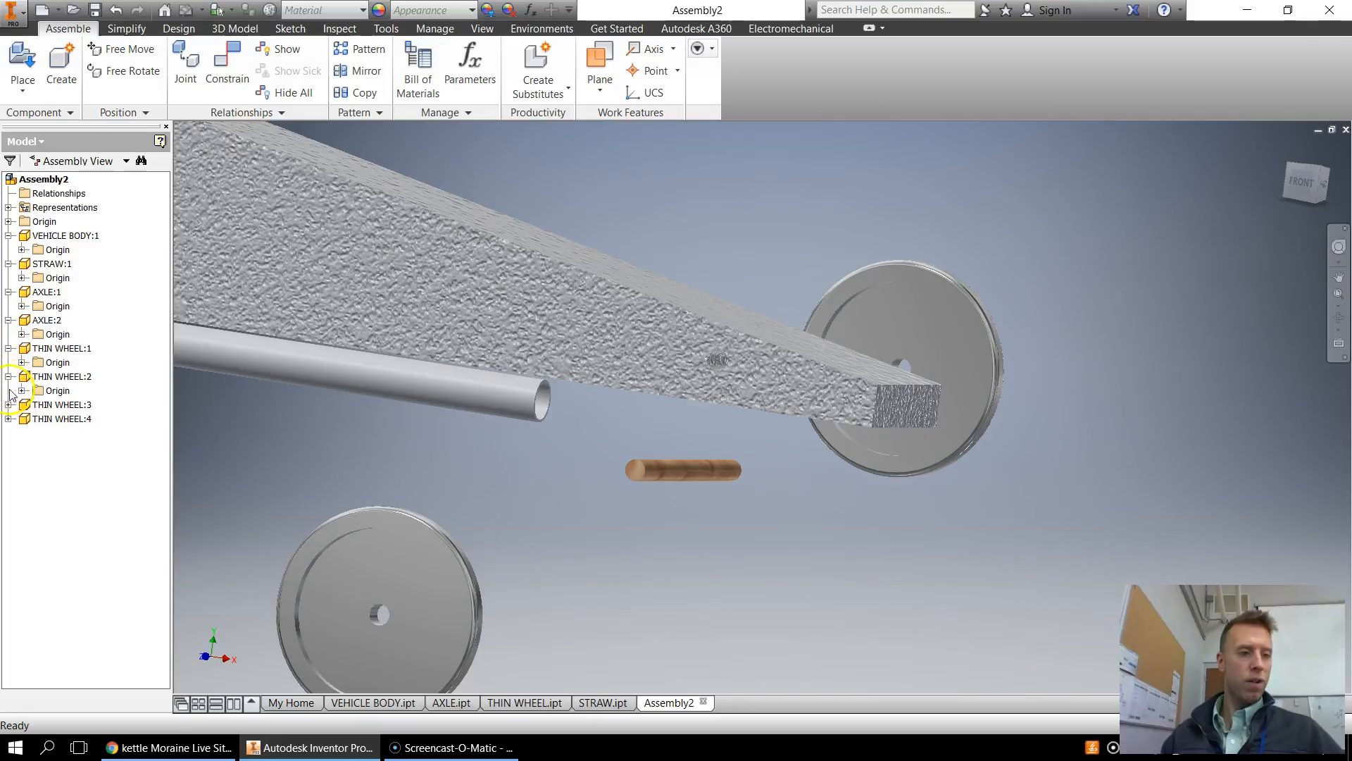
left_click(7, 405)
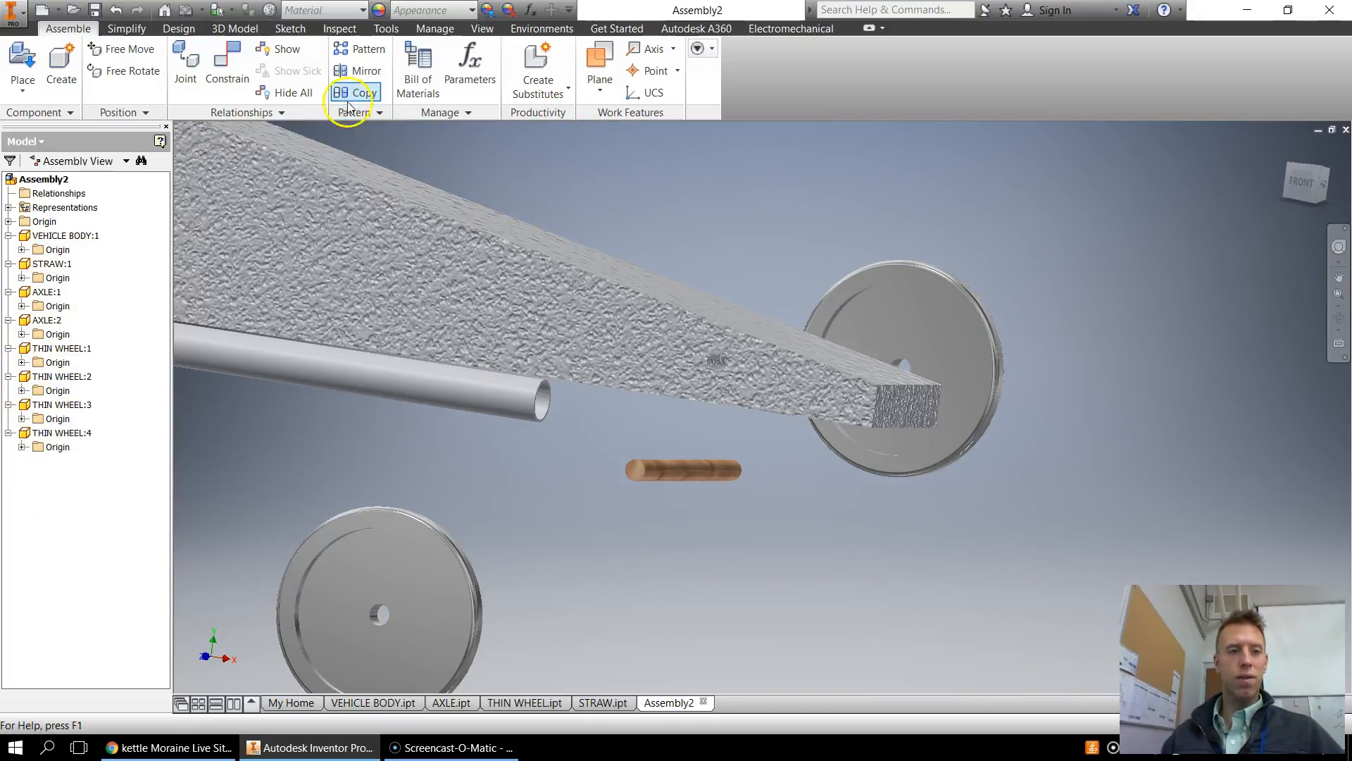
Mate the second axle's centerline to the axis of the vehicle body's front axle hole with a 0.000 in offset
left_click(215, 90)
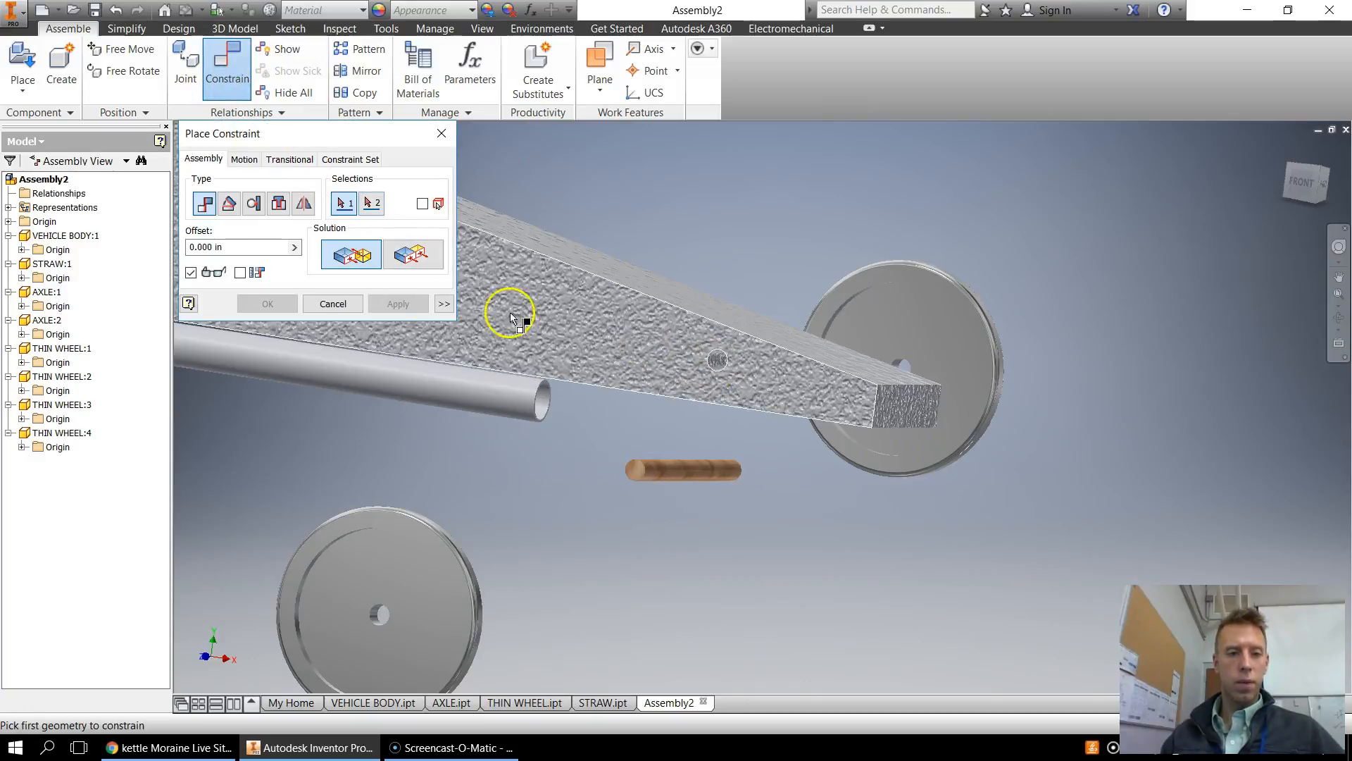
left_click(279, 204)
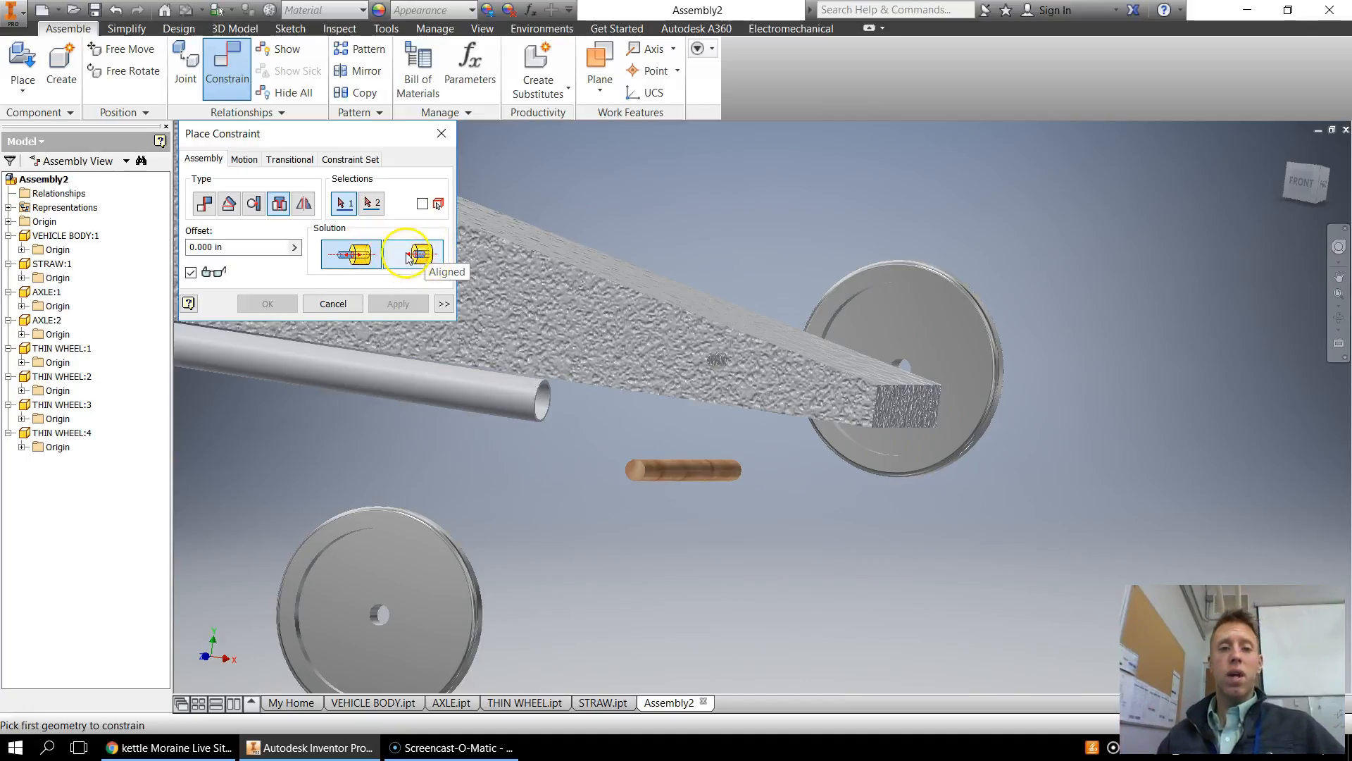
left_click(204, 202)
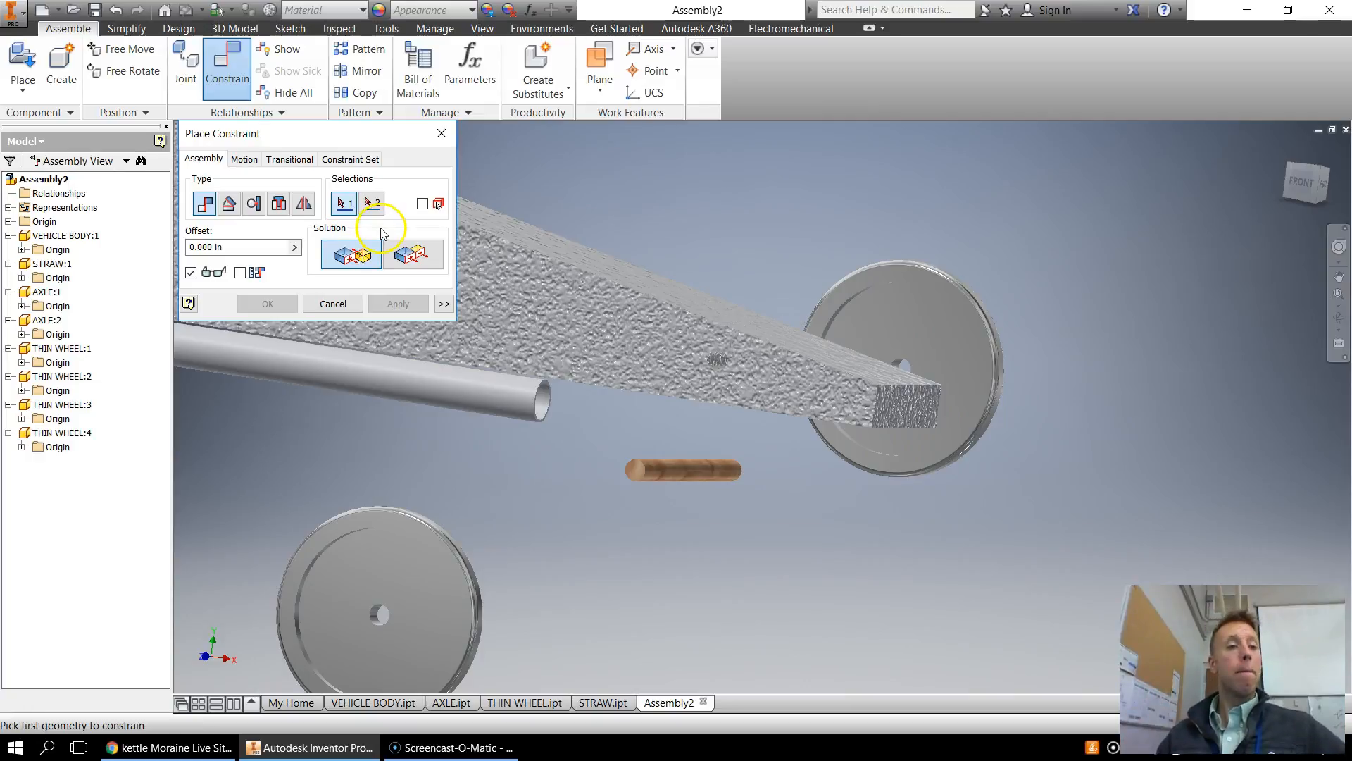
scroll(734, 401, "down", 3)
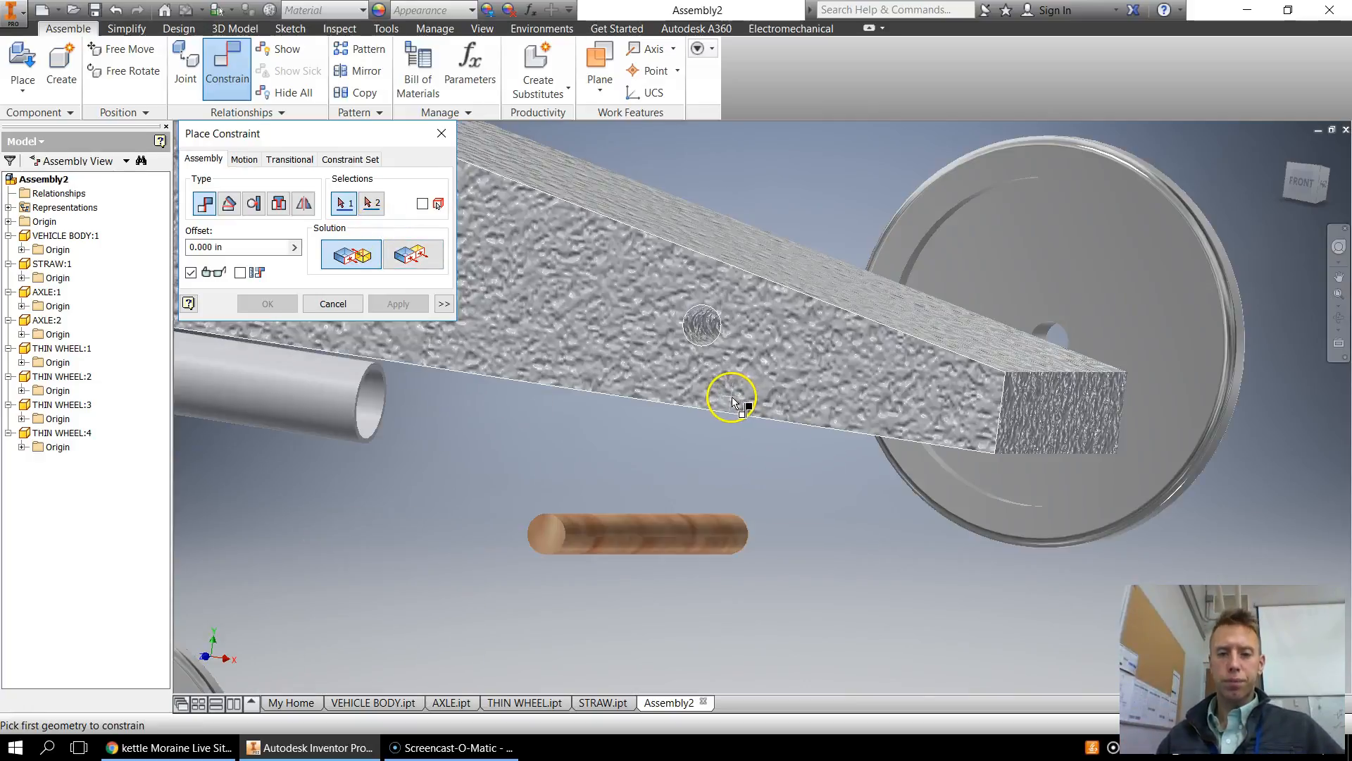
scroll(732, 401, "down", 2)
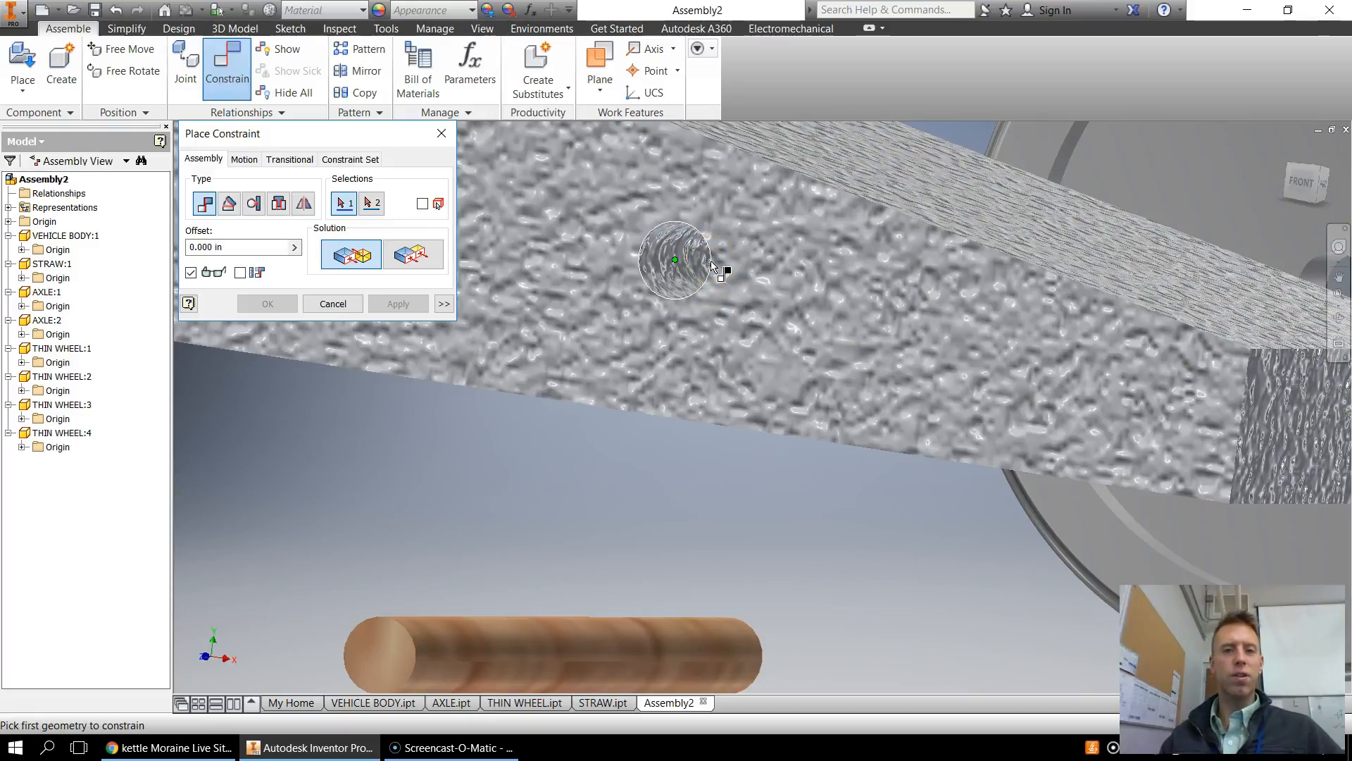
scroll(701, 265, "down", 2)
scroll(700, 265, "up", 4)
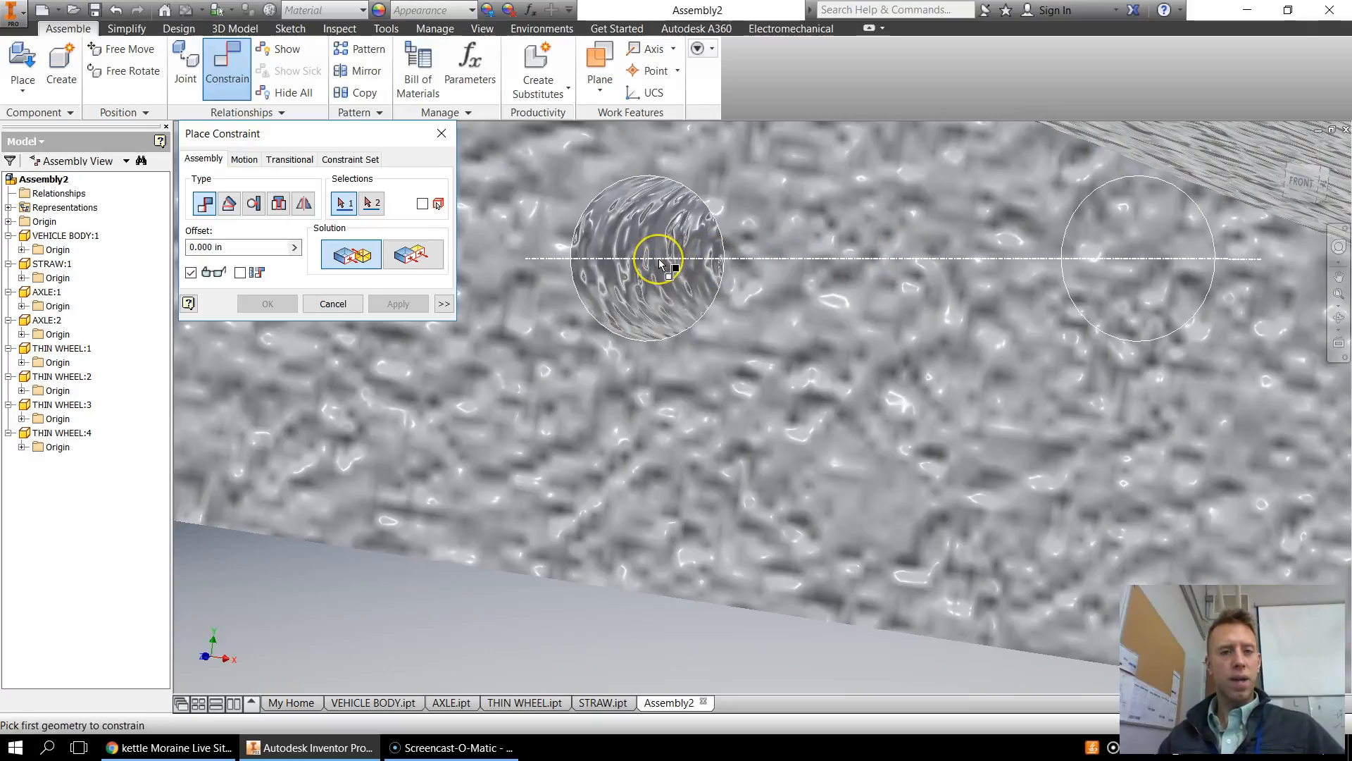
mouse_move(660, 263)
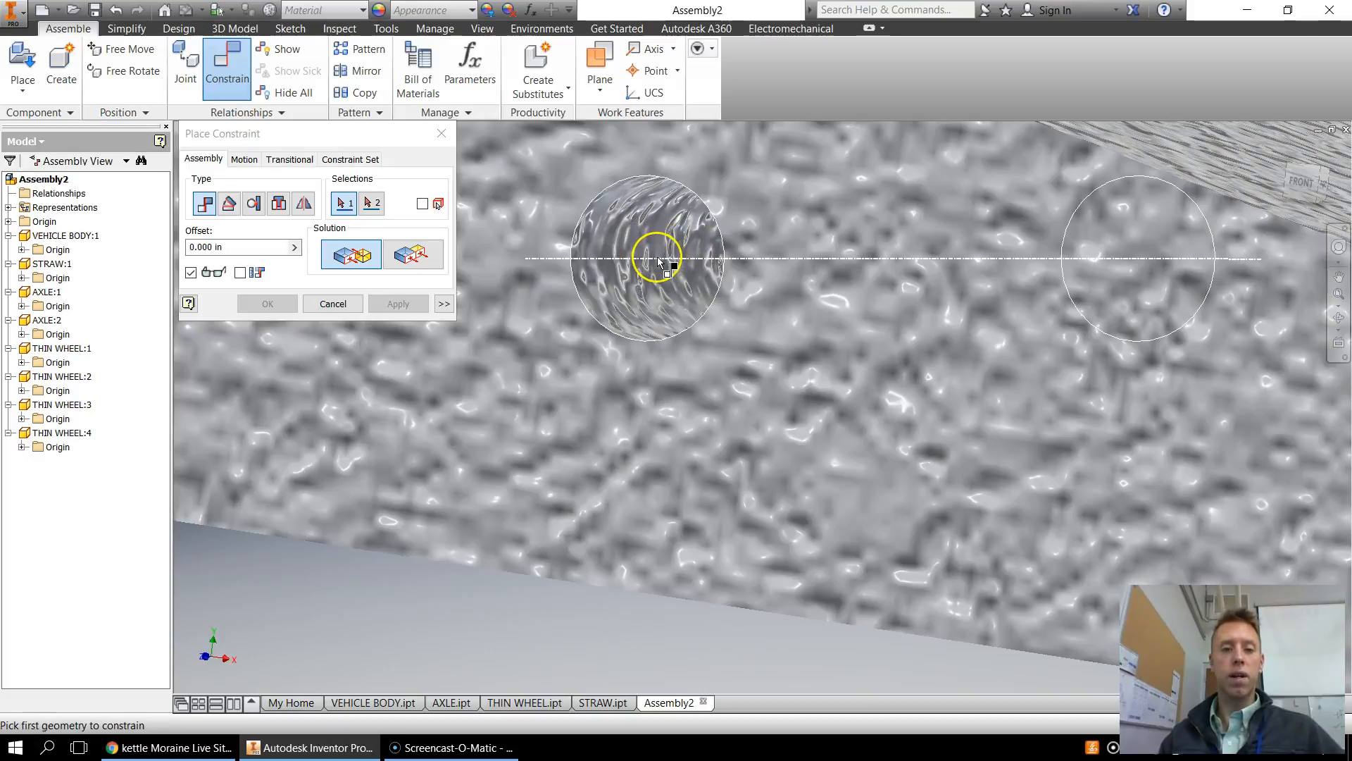
left_click(659, 260)
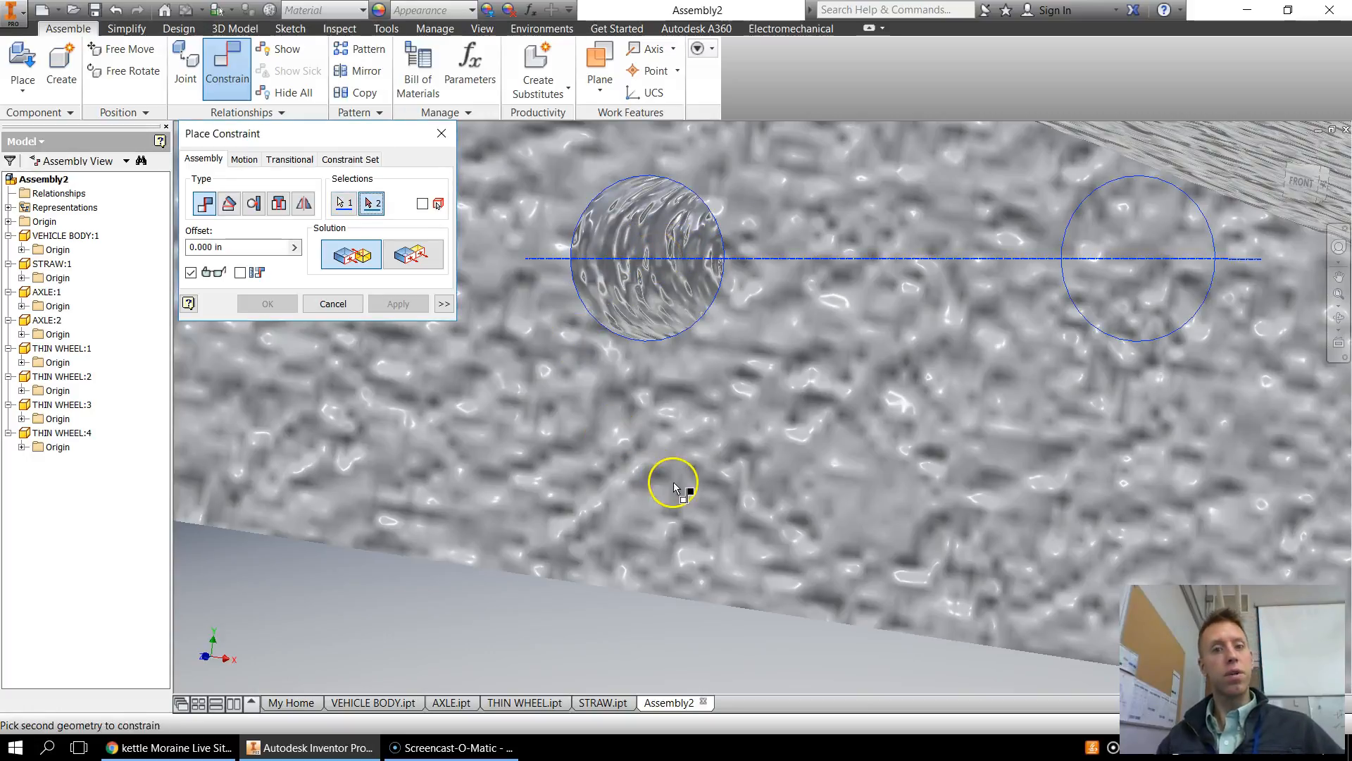
scroll(669, 305, "down", 5)
scroll(662, 340, "up", 5)
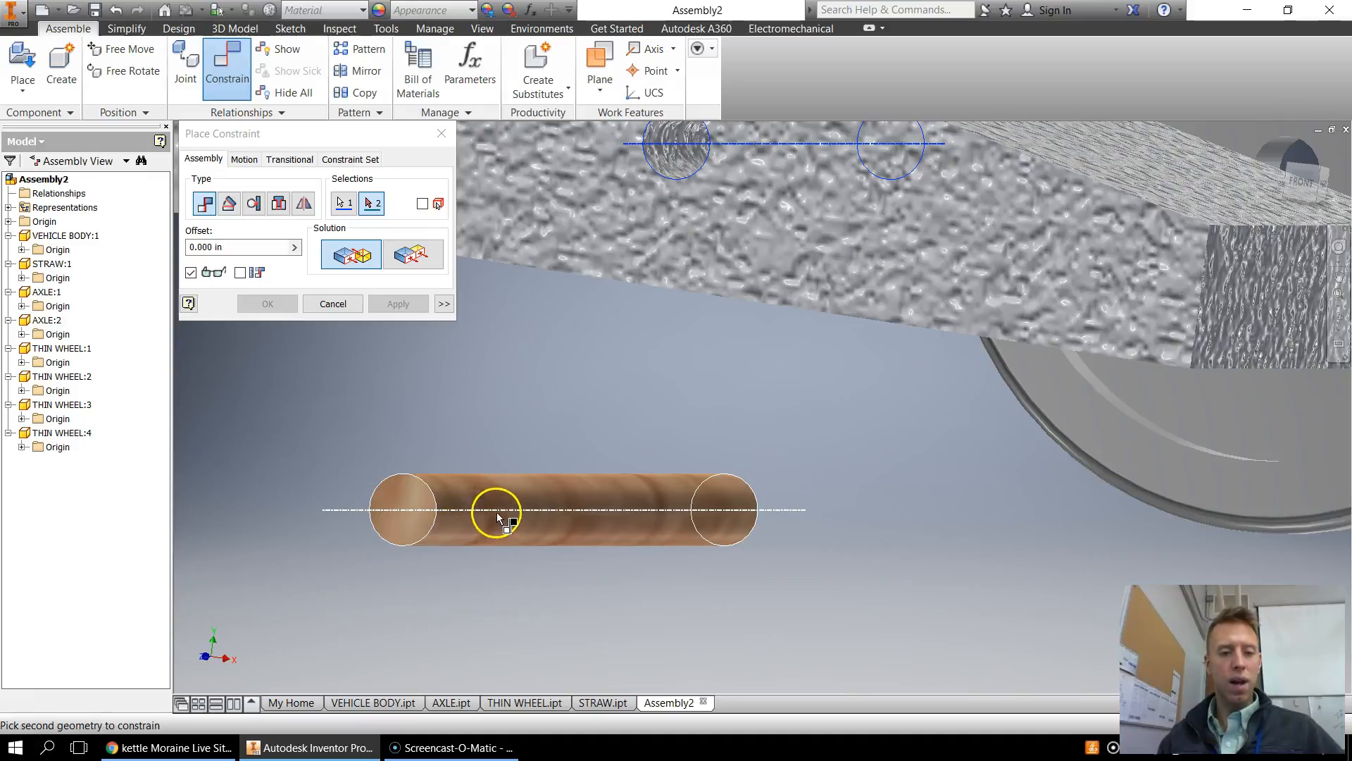
middle_click_drag(595, 498, 587, 564)
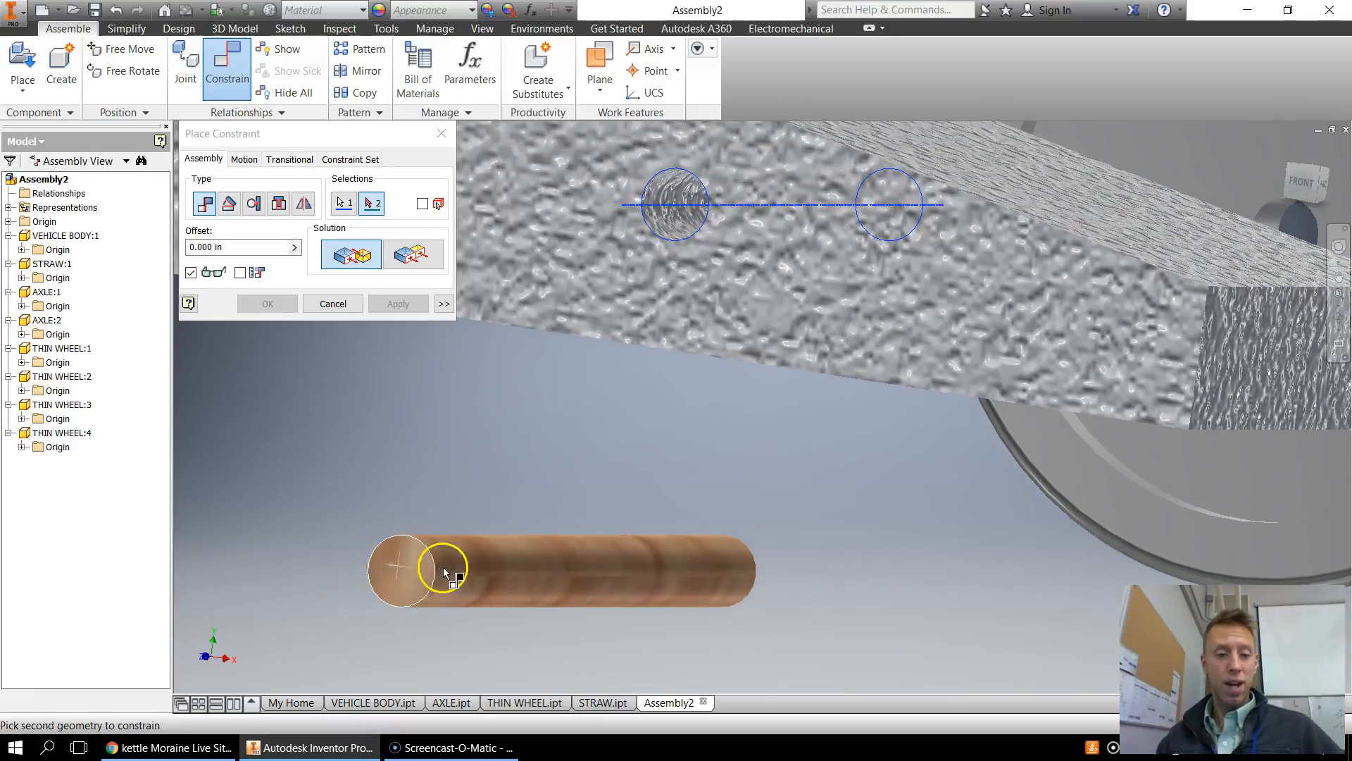
left_click(527, 572)
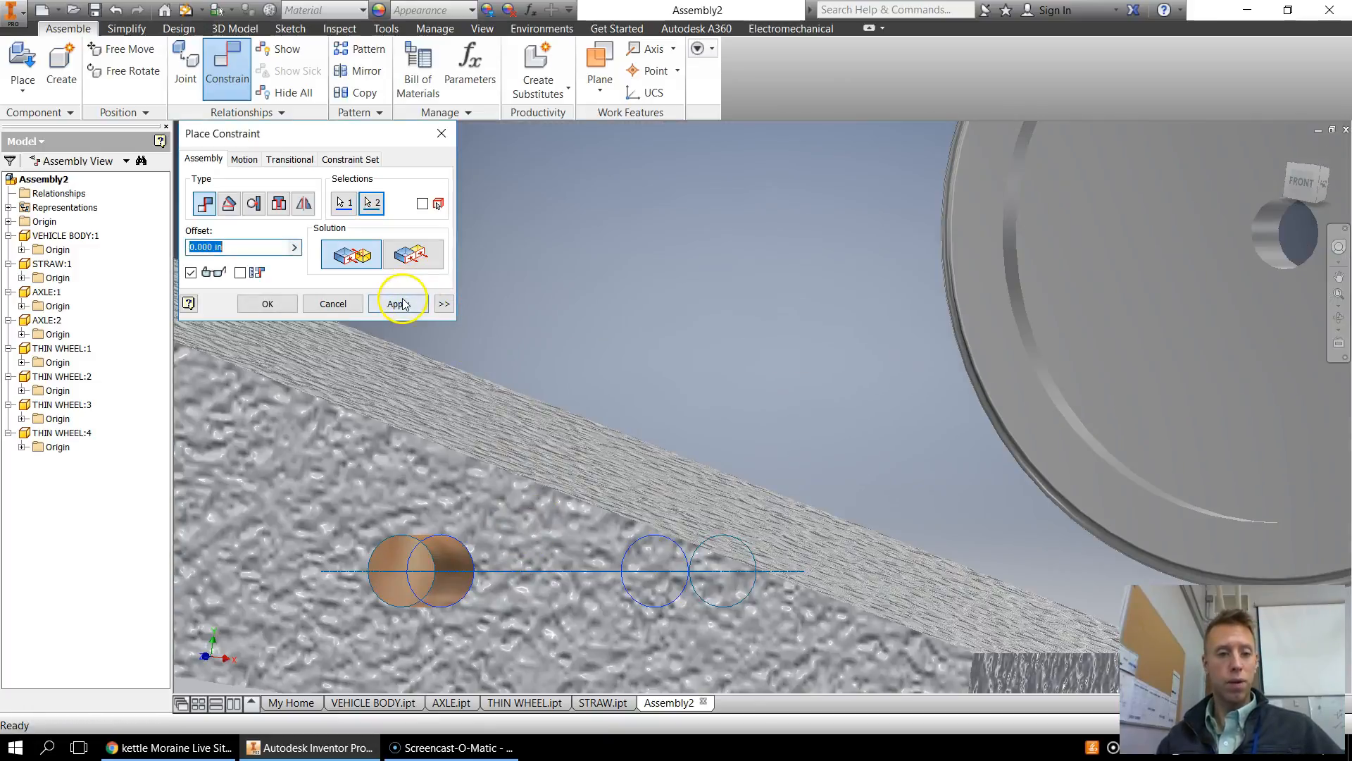
left_click(396, 304)
left_click(441, 133)
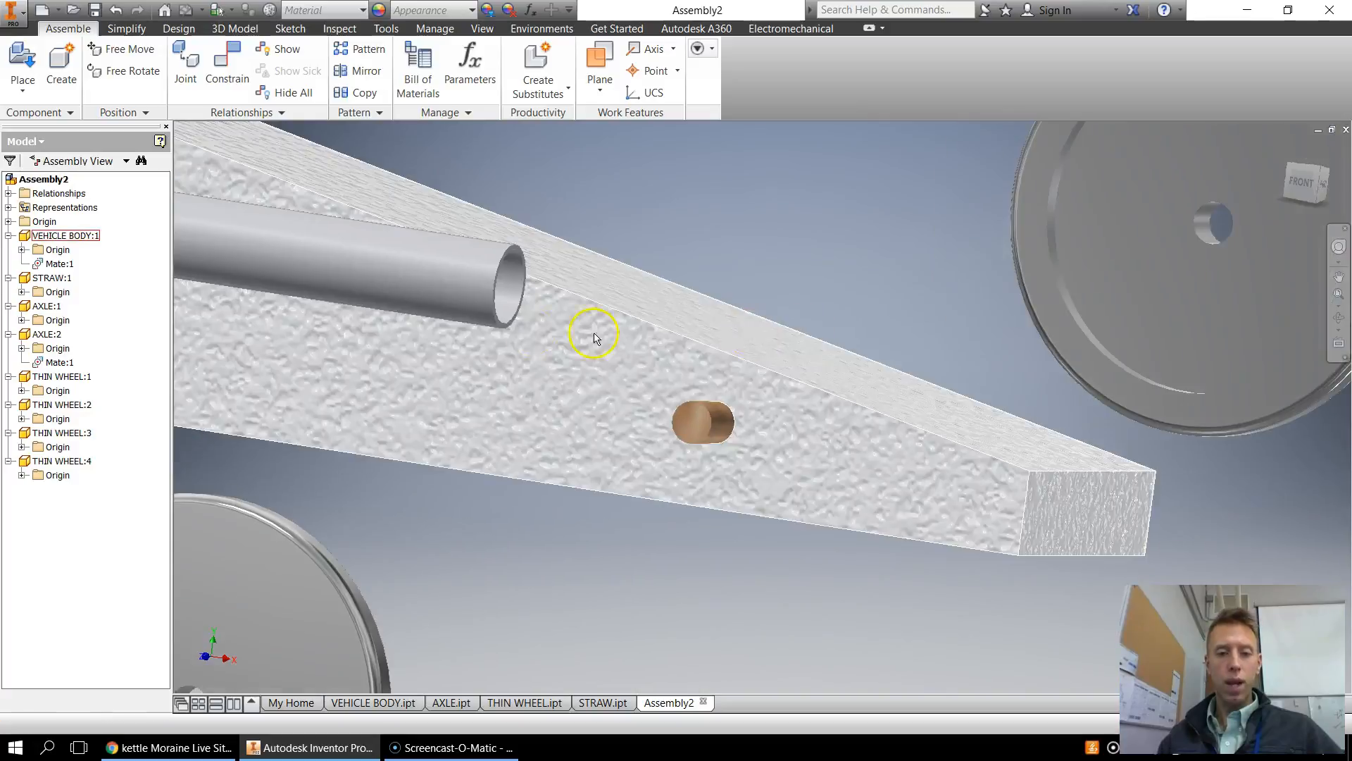
Slide the mated axle back and forth in its hole to test its movement, ending with it protruding from both sides of the body
left_click(1311, 180)
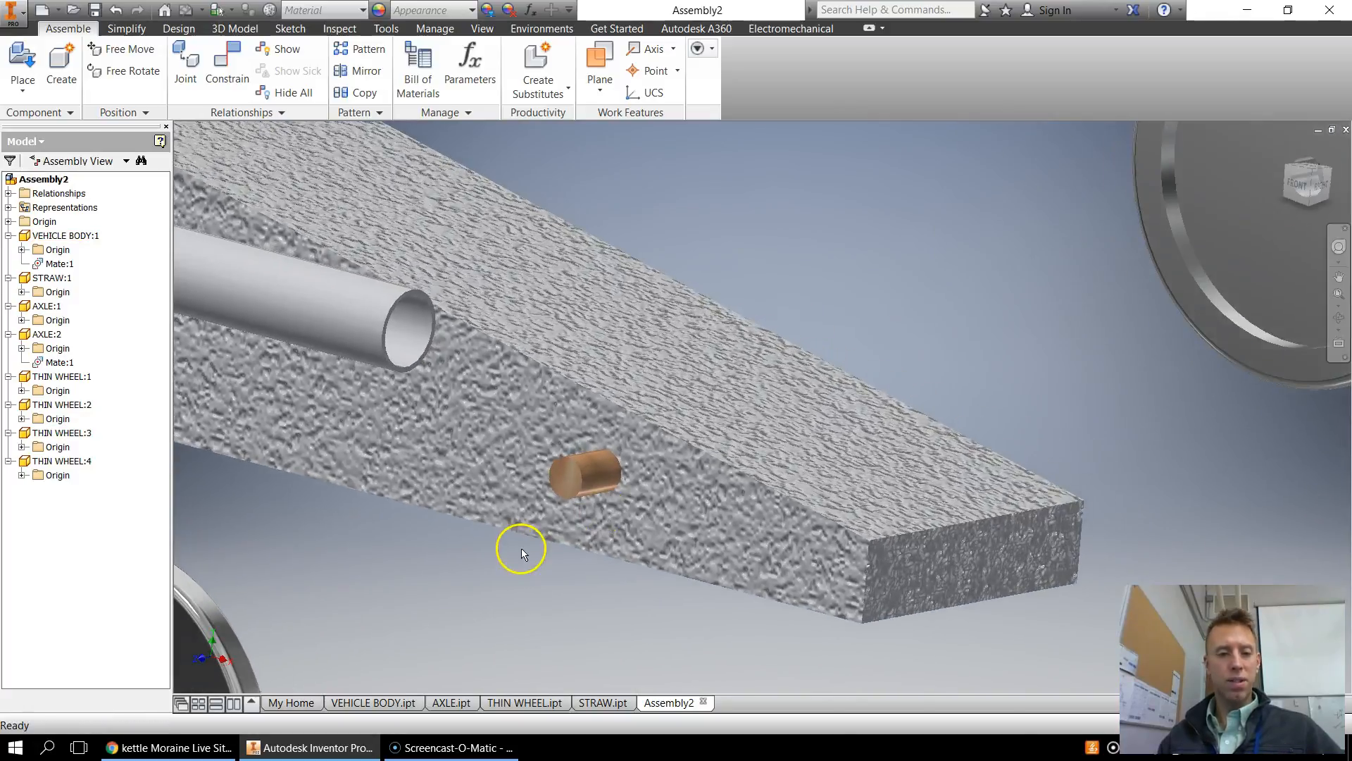
left_click_drag(592, 471, 559, 477)
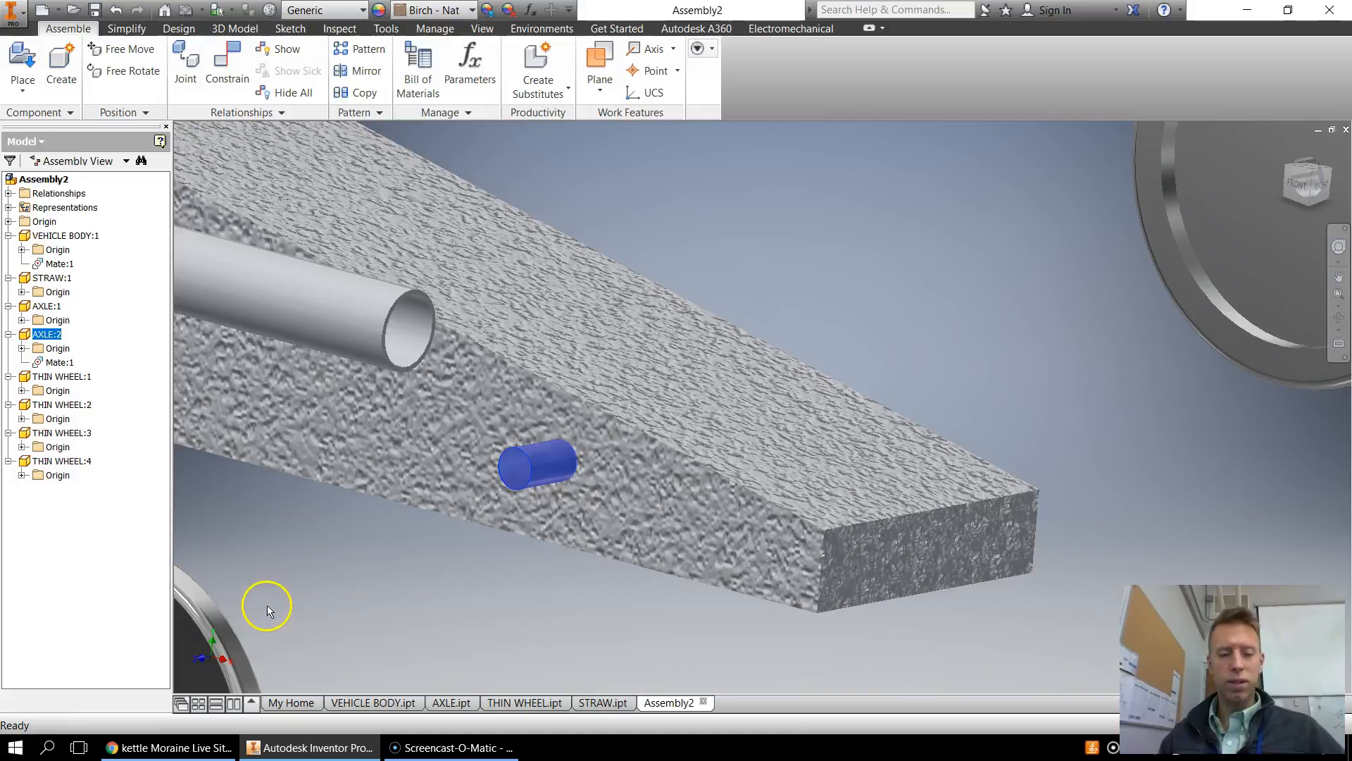
middle_click_drag(491, 398, 224, 590, "shift")
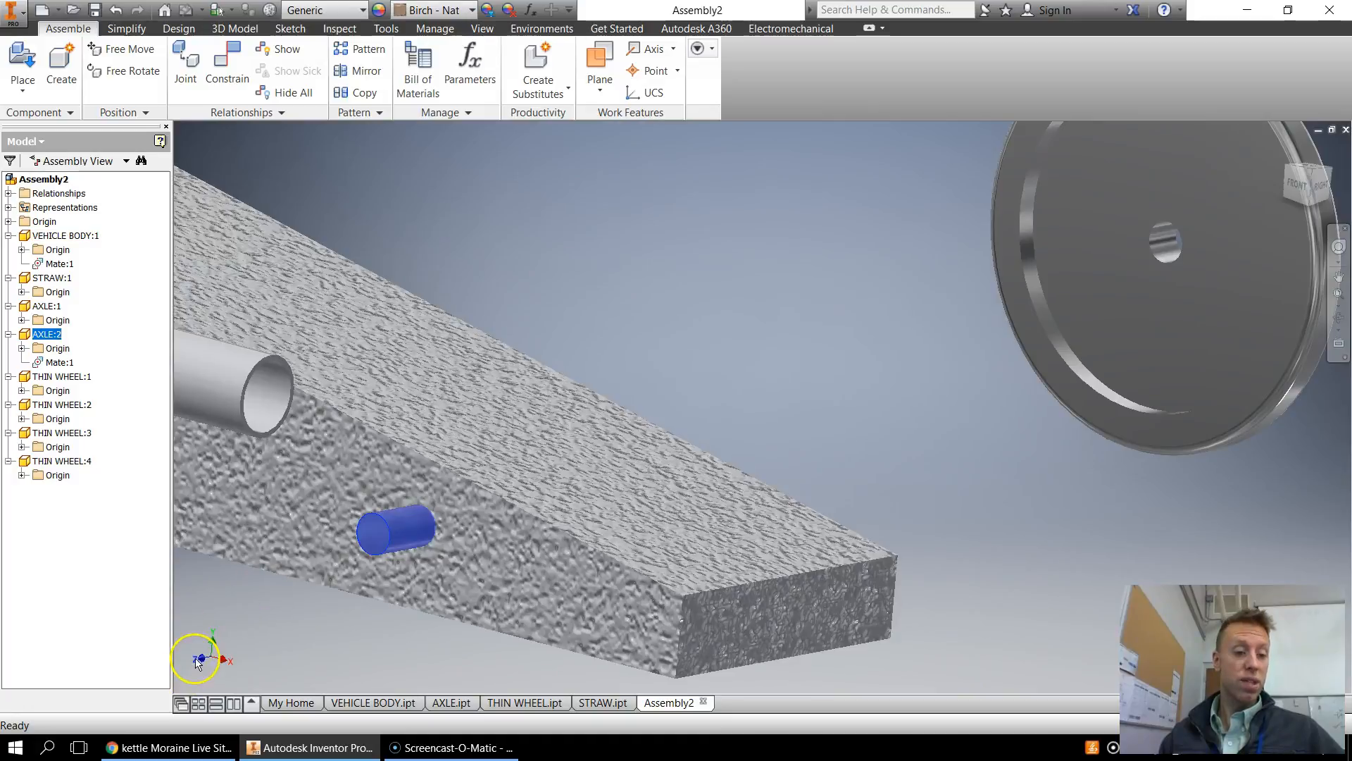
left_click_drag(384, 529, 437, 466)
middle_click_drag(634, 421, 861, 284)
mouse_move(643, 348)
left_mouse_down()
mouse_move(650, 339)
mouse_move(605, 356)
mouse_move(633, 352)
left_mouse_up()
scroll(681, 369, "up", 2)
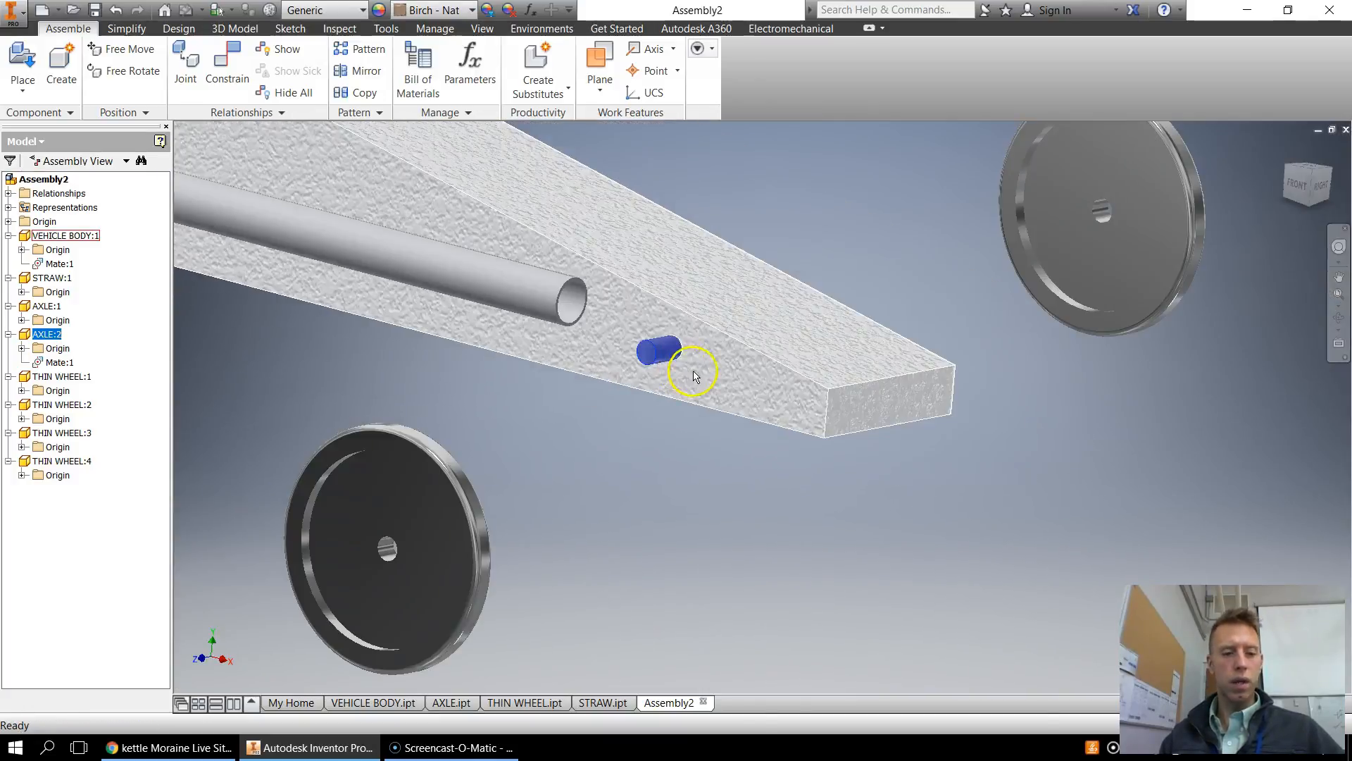
scroll(690, 374, "down", 5)
middle_click_drag(730, 276, 697, 415)
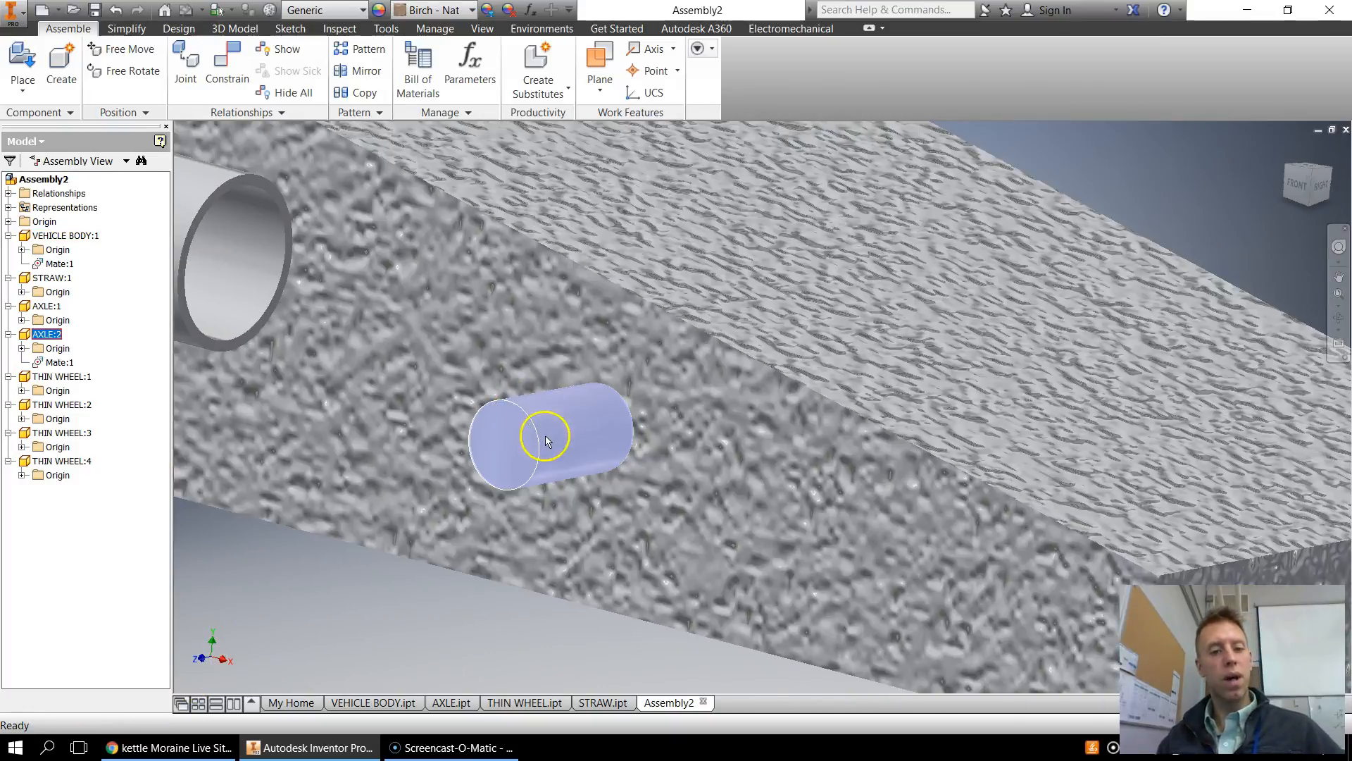
mouse_move(544, 438)
left_mouse_down()
mouse_move(532, 443)
mouse_move(632, 427)
mouse_move(543, 459)
left_mouse_up()
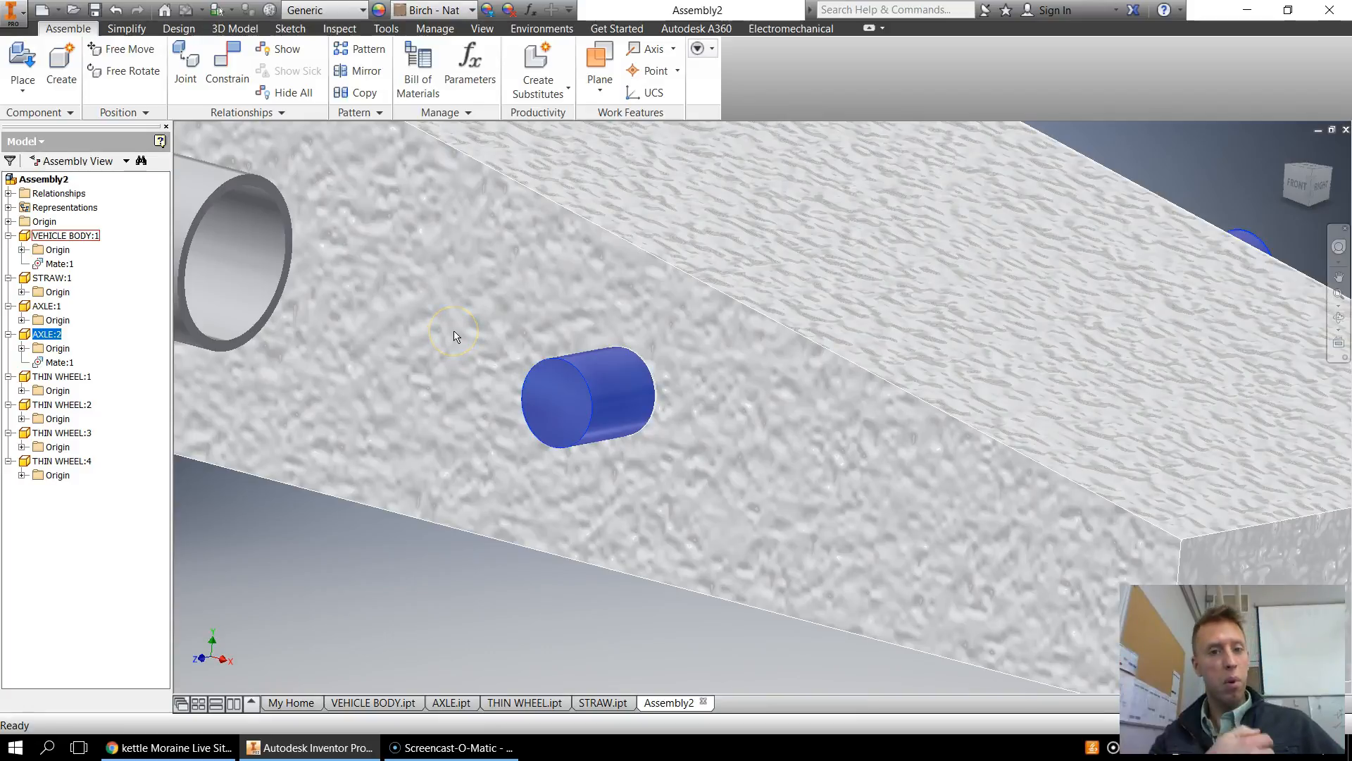
mouse_move(580, 394)
left_mouse_down()
mouse_move(610, 371)
mouse_move(595, 392)
mouse_move(552, 344)
mouse_move(573, 392)
mouse_move(561, 407)
left_mouse_up()
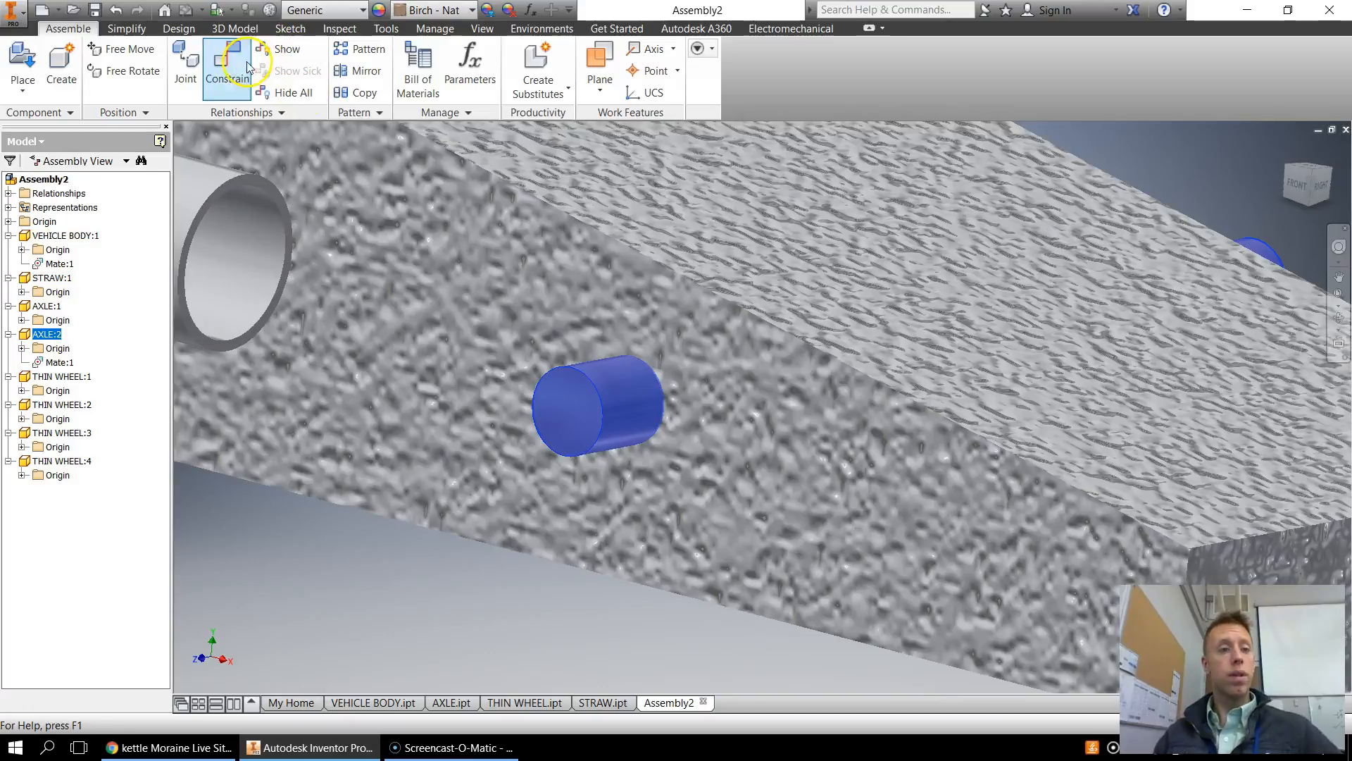
Set up a flush constraint between the second axle's end face and the adjacent side face of the vehicle body
left_click(227, 66)
left_click(354, 273)
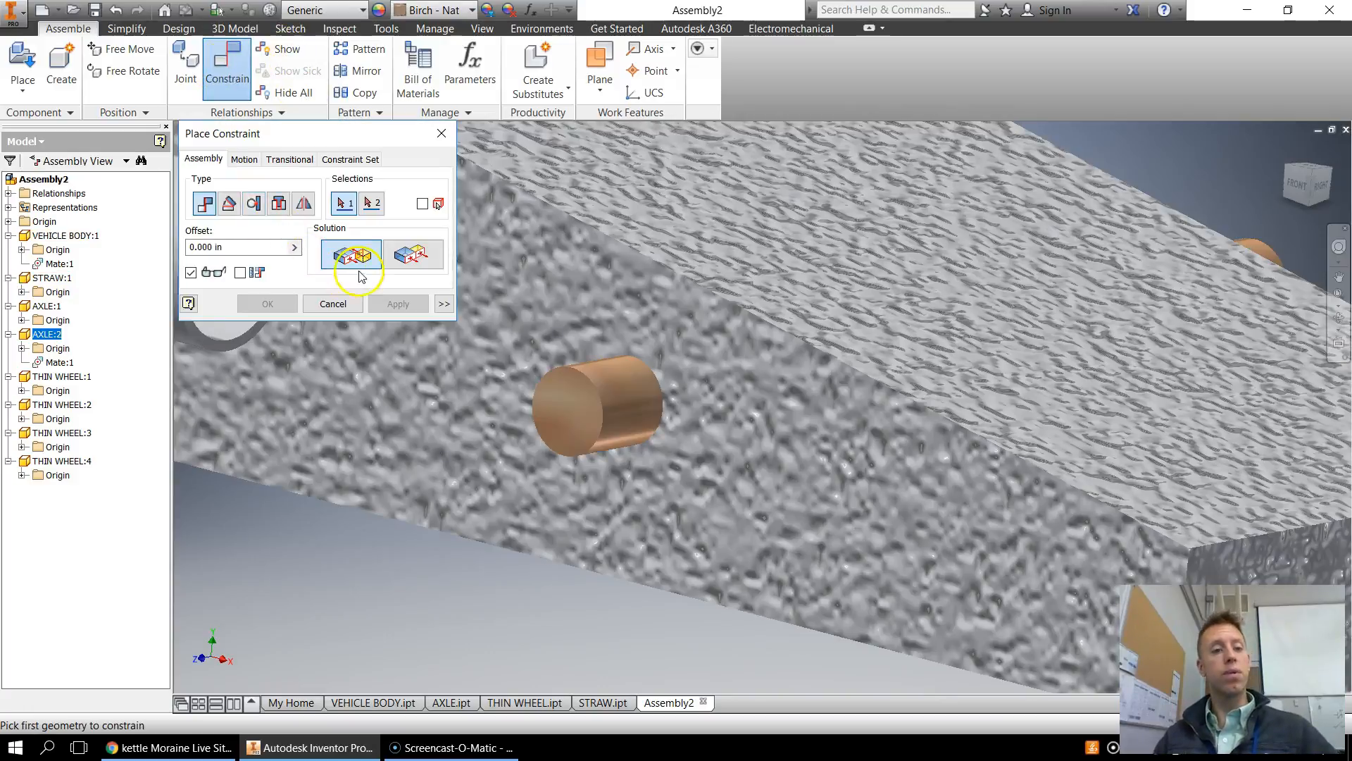
left_click(413, 254)
left_click(561, 415)
left_click(554, 302)
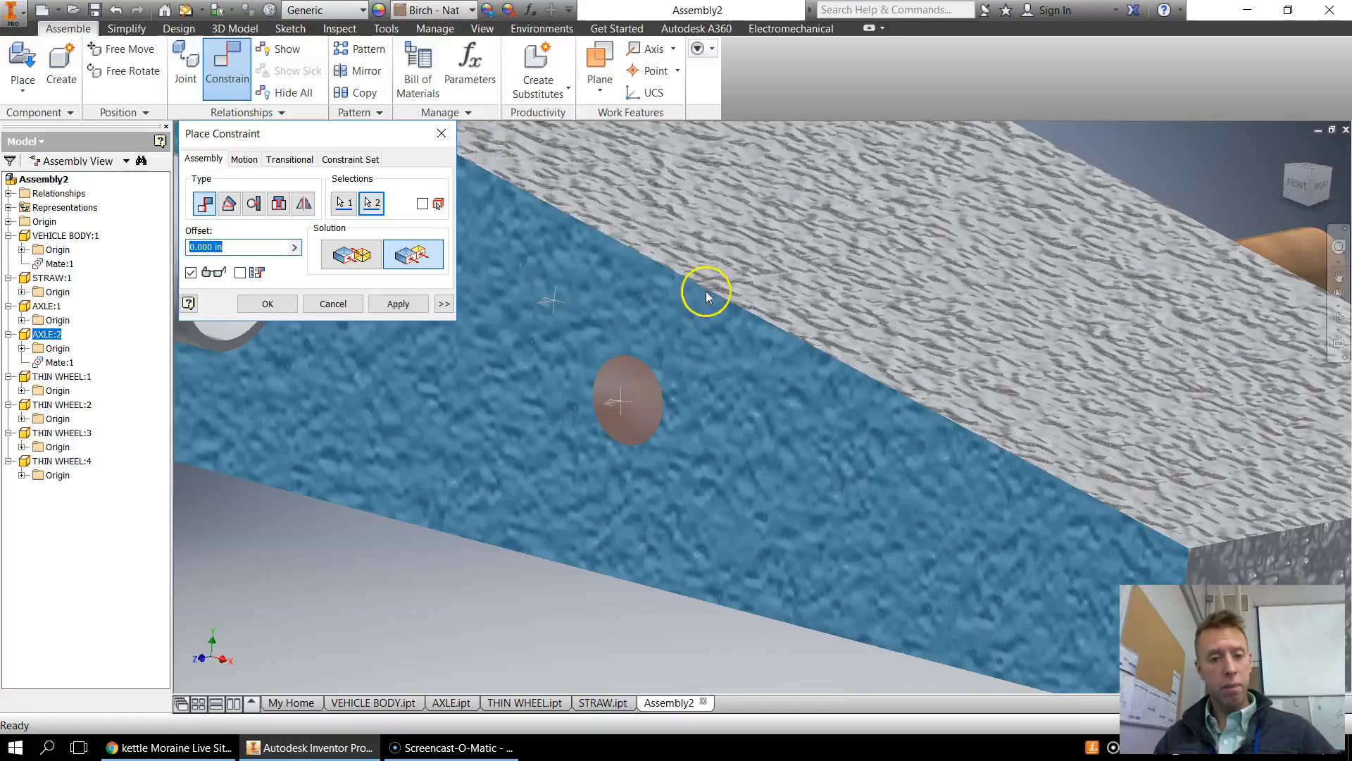
Set the flush offset between the axle end and the body side to -.25 in and apply the constraint
left_click_drag(1312, 184, 1279, 217)
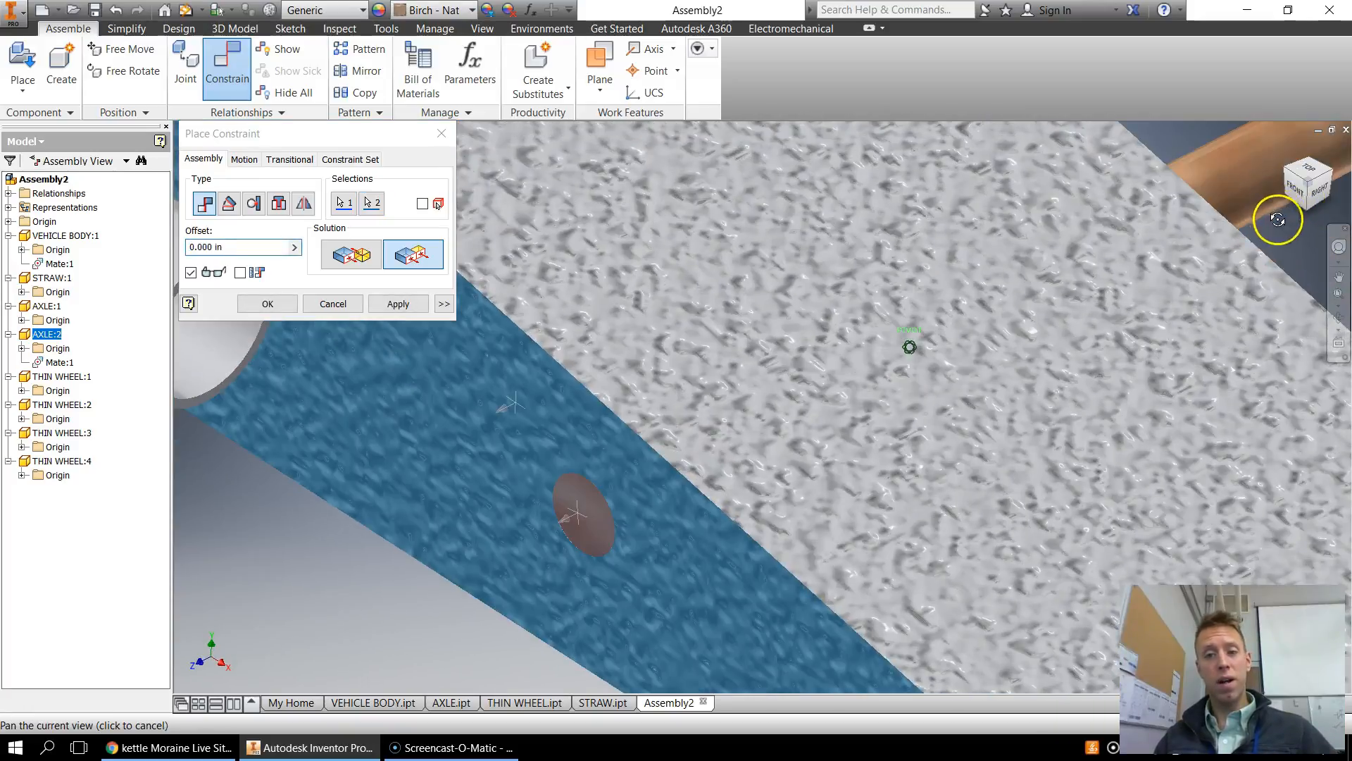
scroll(1145, 240, "up", 3)
middle_click_drag(1147, 233, 1083, 306)
left_click_drag(1317, 187, 1299, 202)
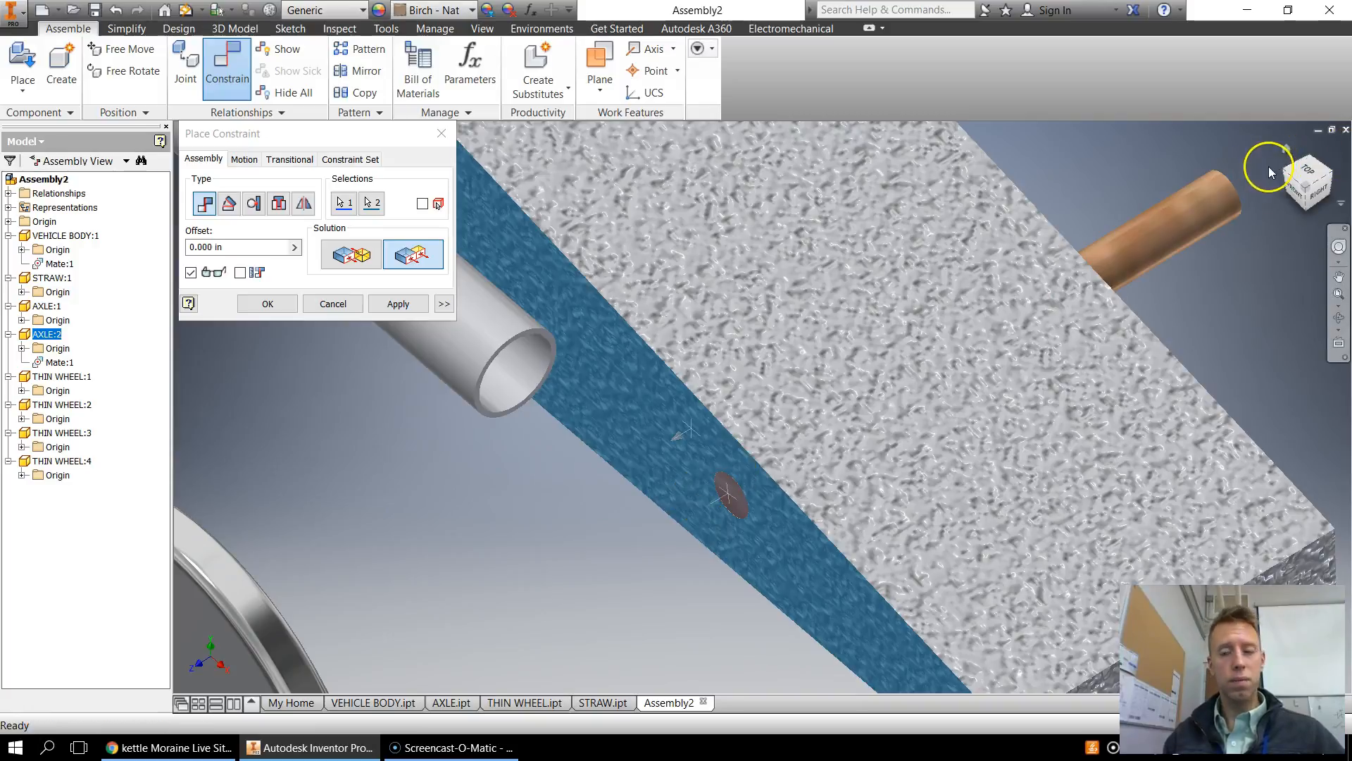
left_click(1308, 170)
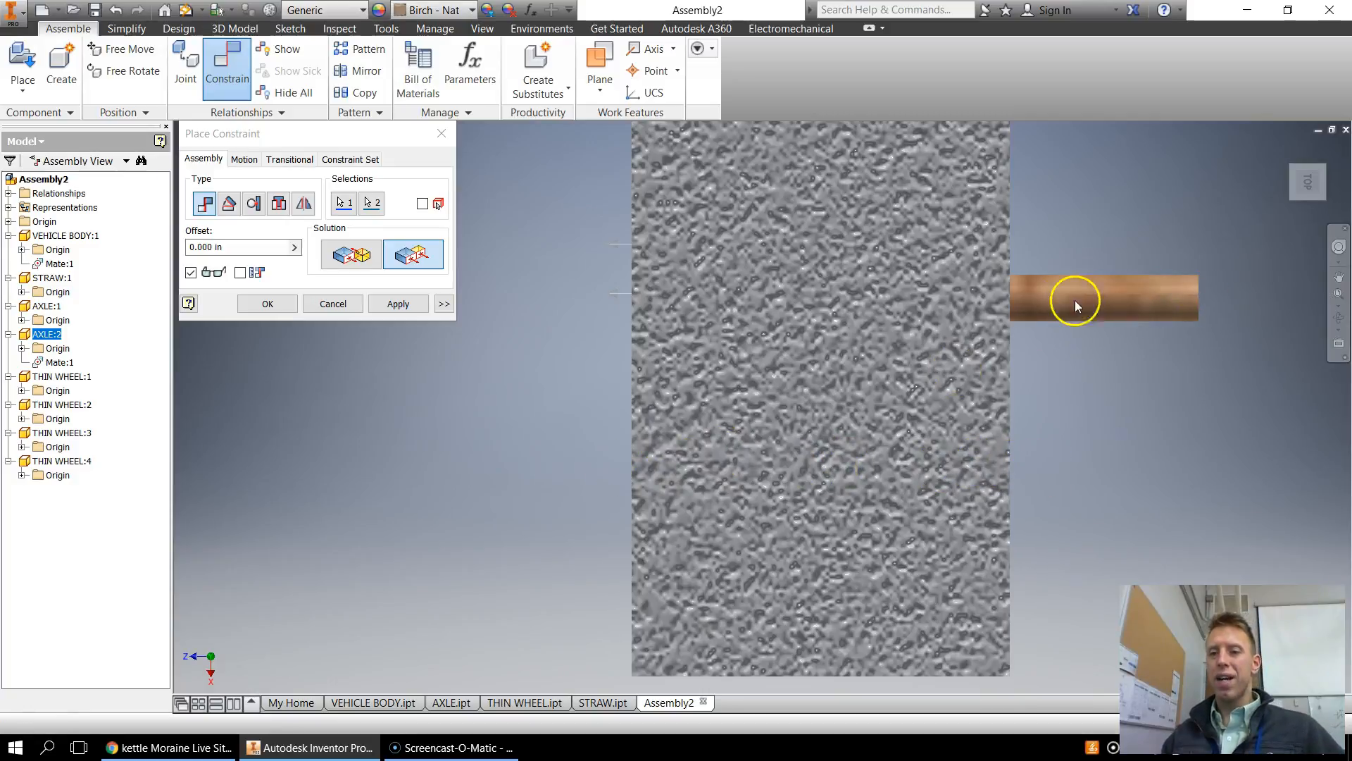
left_click(234, 247)
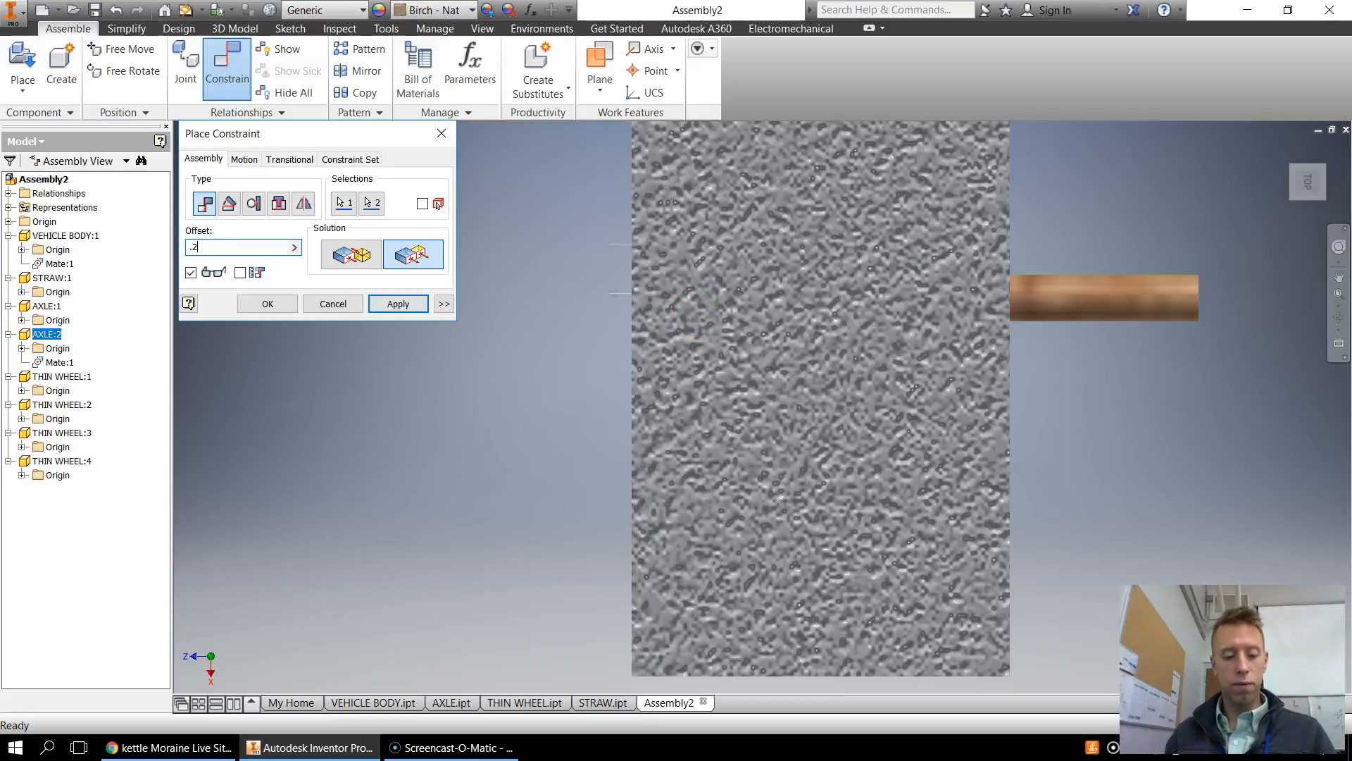
type("5")
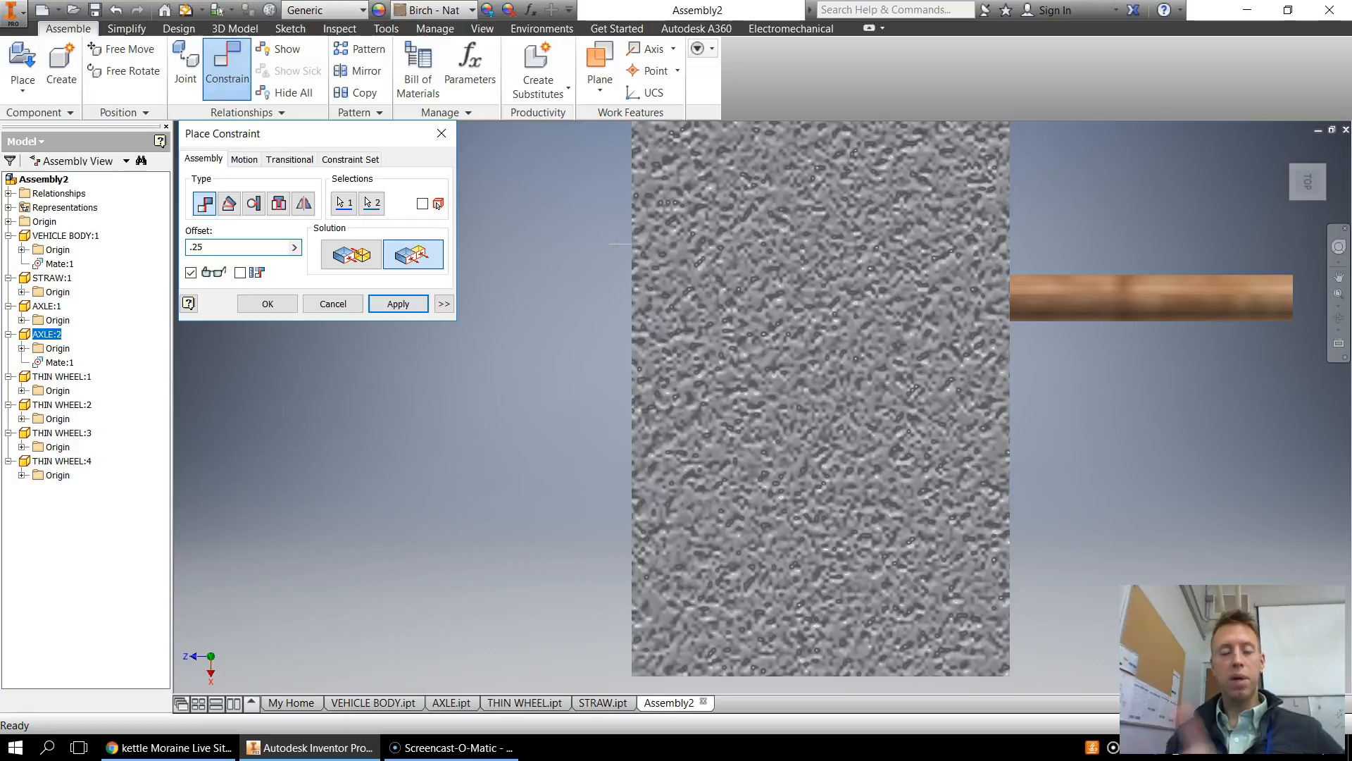
left_click(193, 247)
type("-")
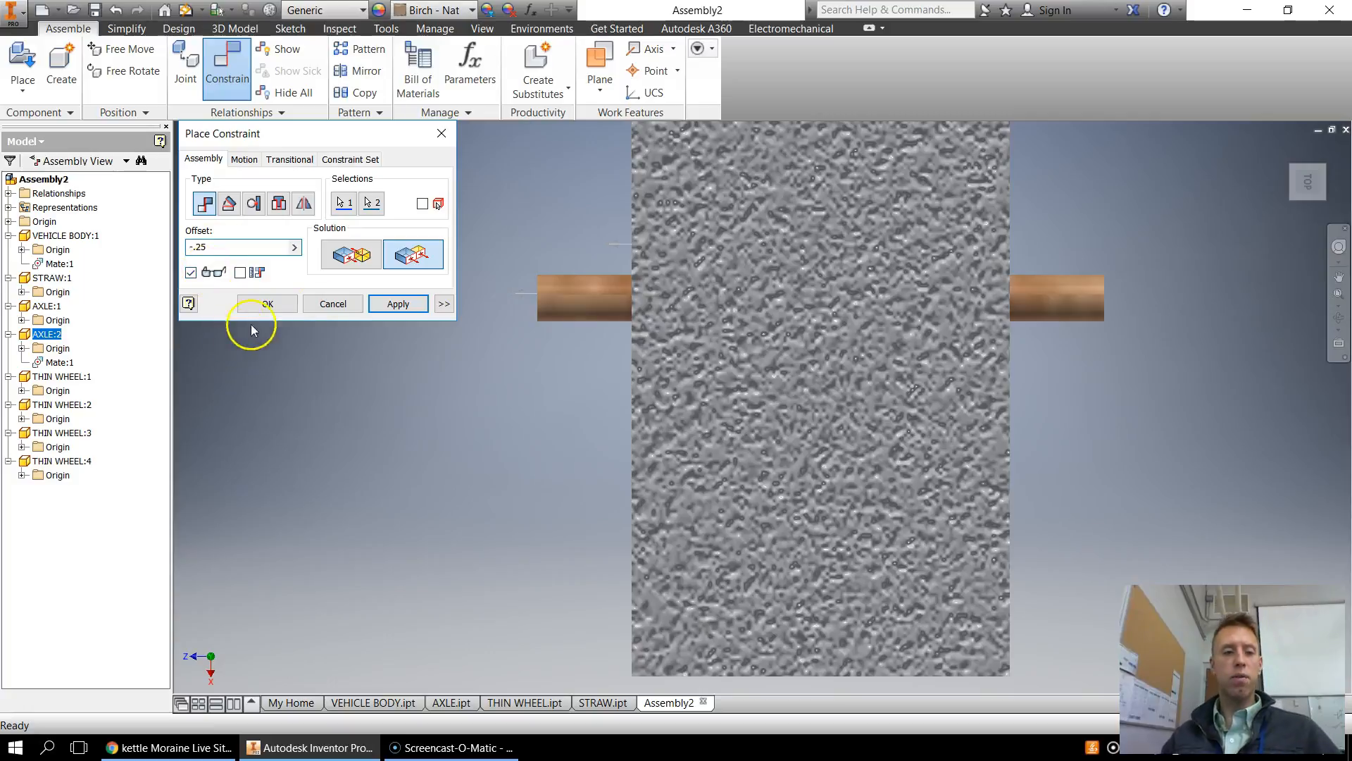
left_click(401, 304)
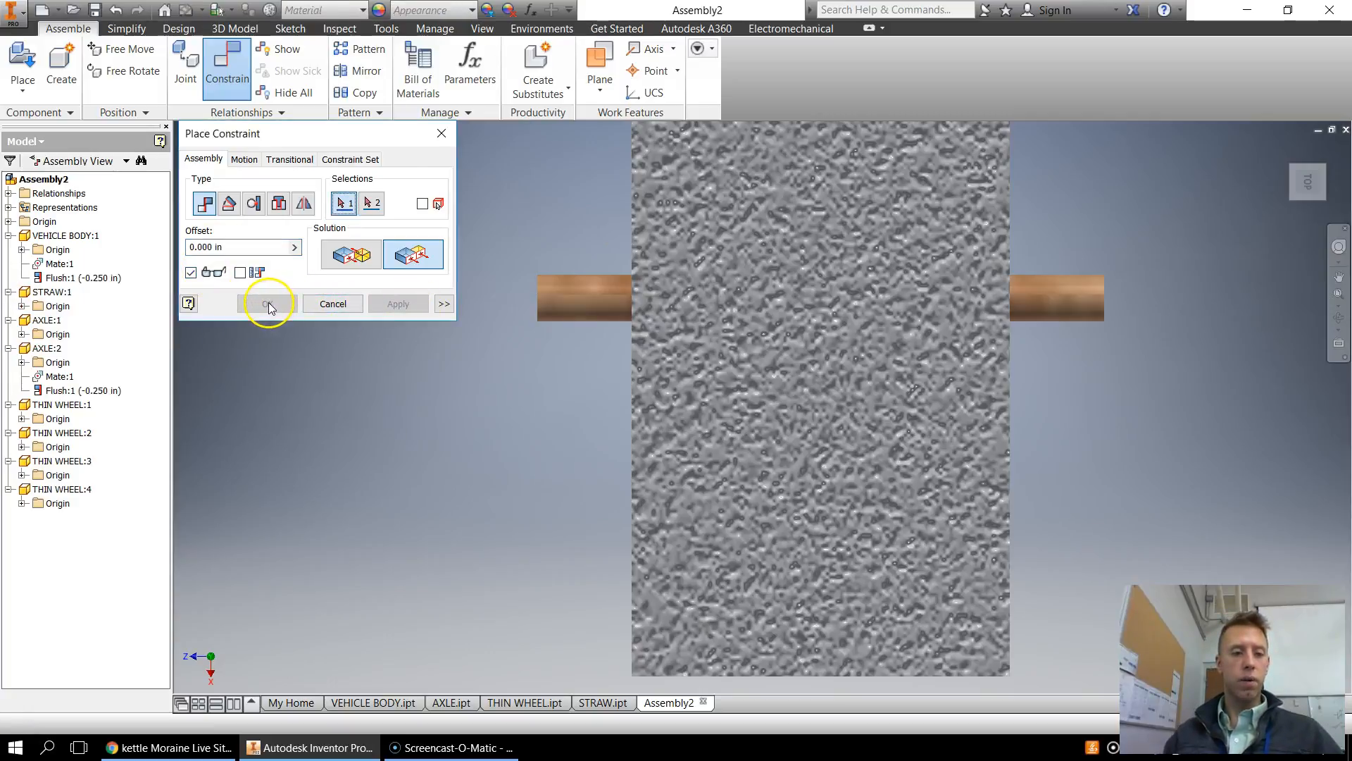
left_click(441, 133)
Try to slide the flush-constrained axle in its hole to test whether it is locked sideways
left_click(1301, 199)
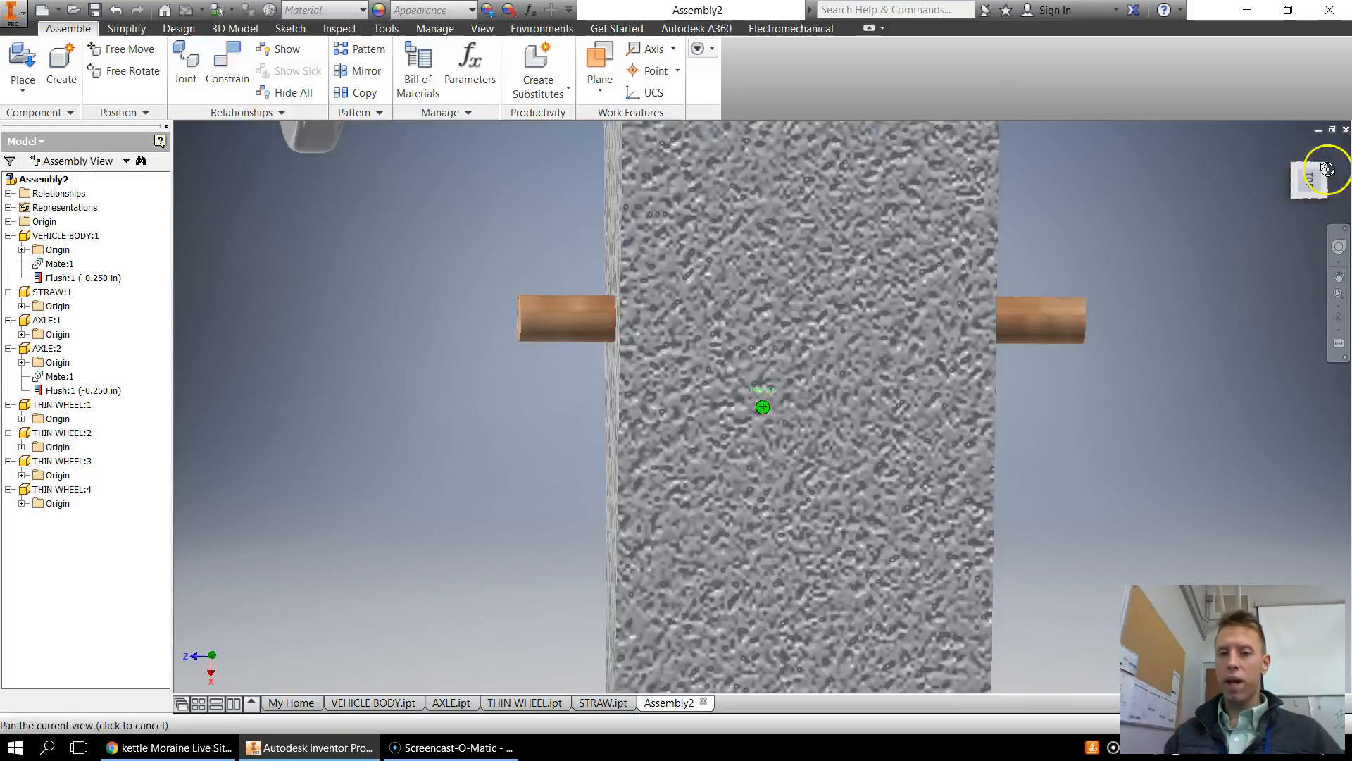
middle_click_drag(977, 546, 1082, 407)
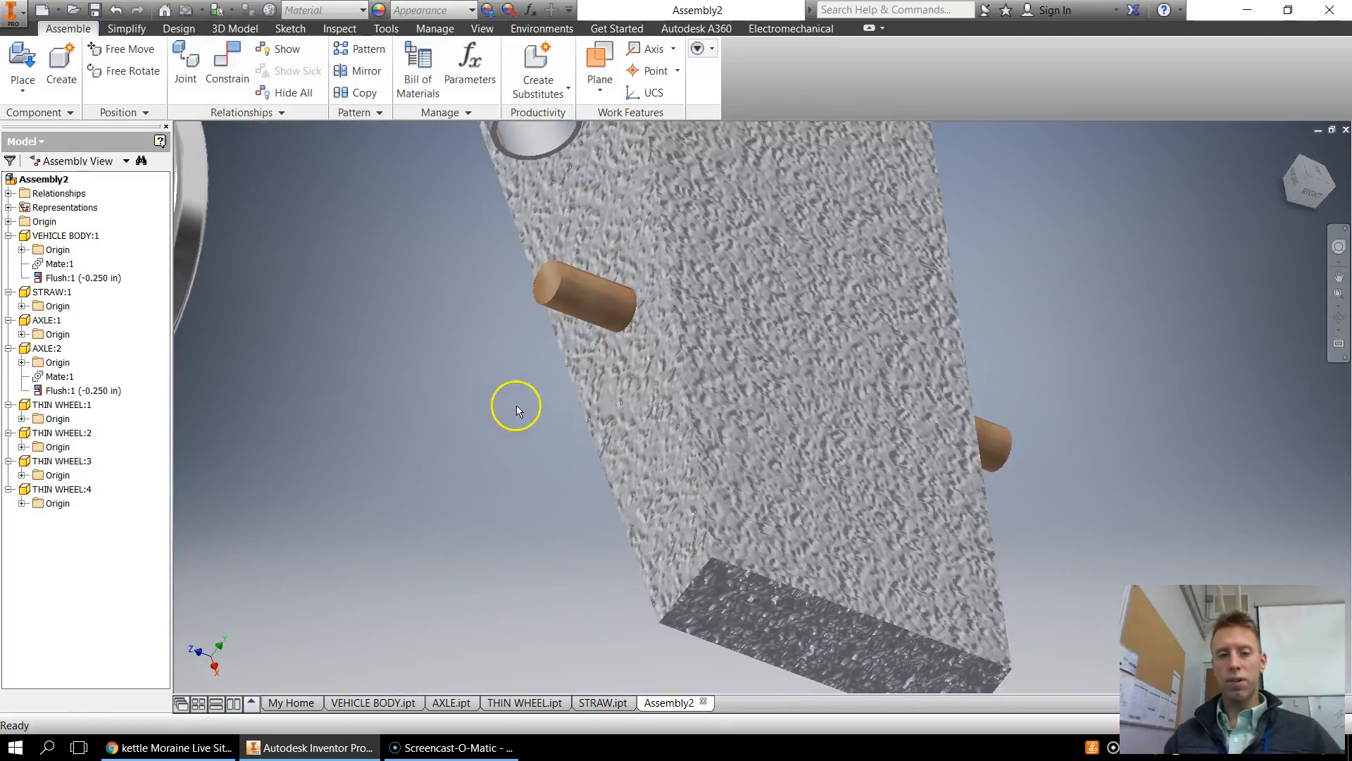
mouse_move(574, 311)
left_mouse_down()
mouse_move(588, 305)
mouse_move(583, 325)
mouse_move(606, 340)
mouse_move(597, 320)
left_mouse_up()
scroll(561, 480, "up", 3)
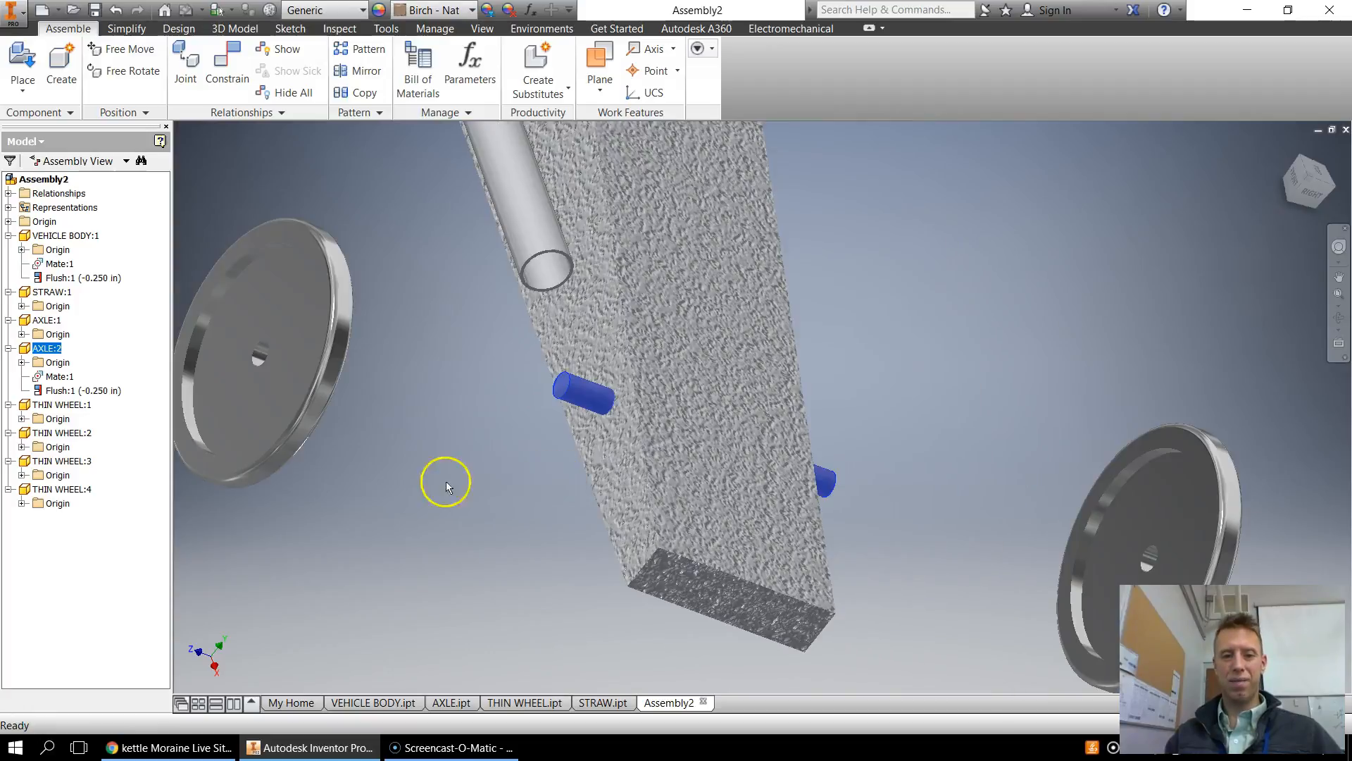
Bring the second thin wheel closer to the axle and mate its hole axis to the axle's centerline with a 0.000 in offset
left_click_drag(285, 370, 383, 403)
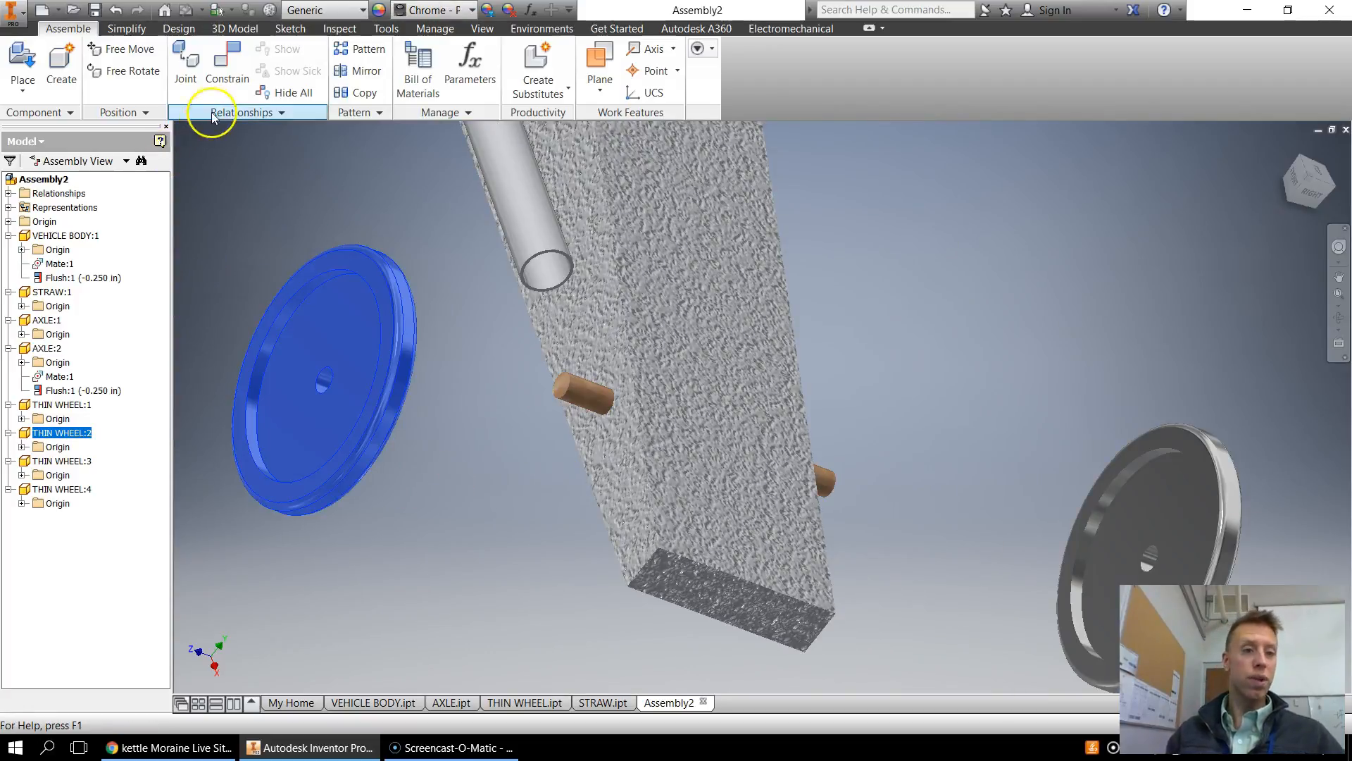
left_click(226, 63)
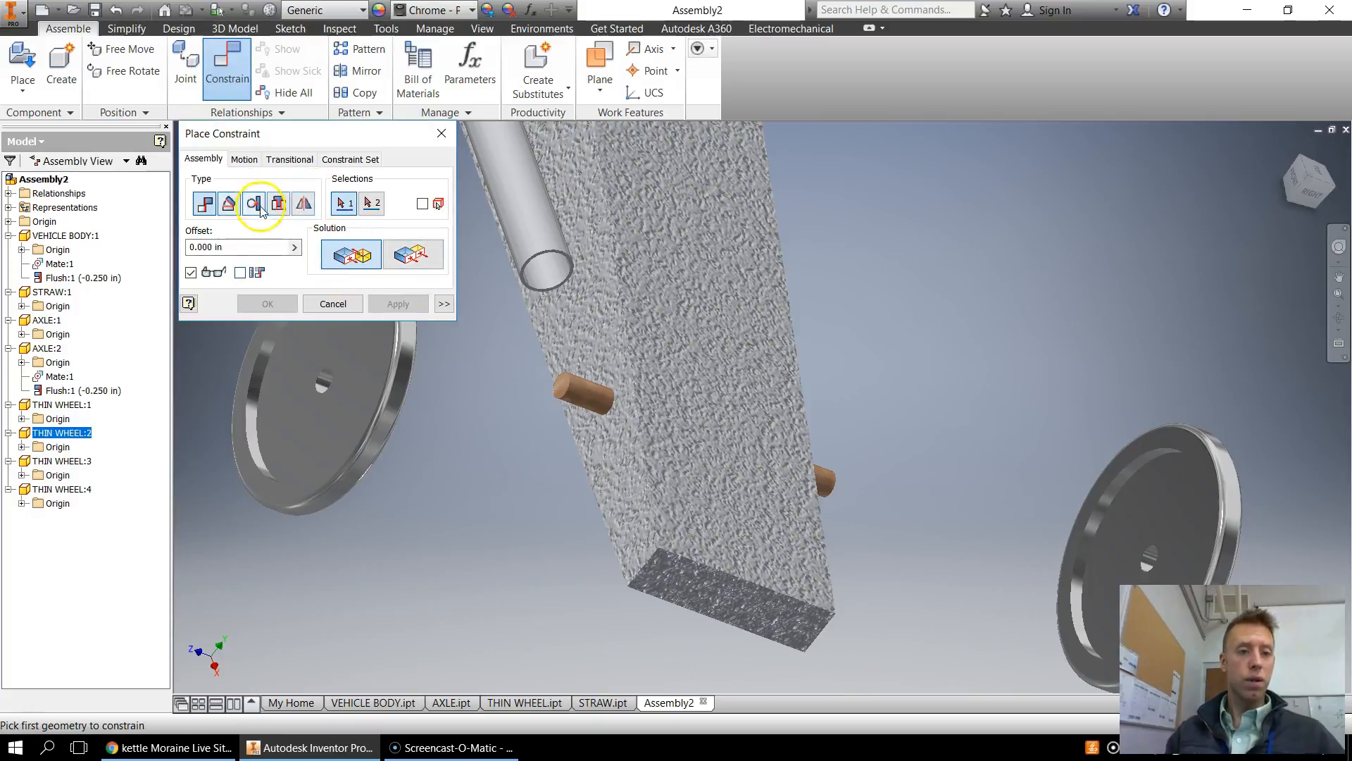
left_click(582, 396)
scroll(323, 386, "up", 6)
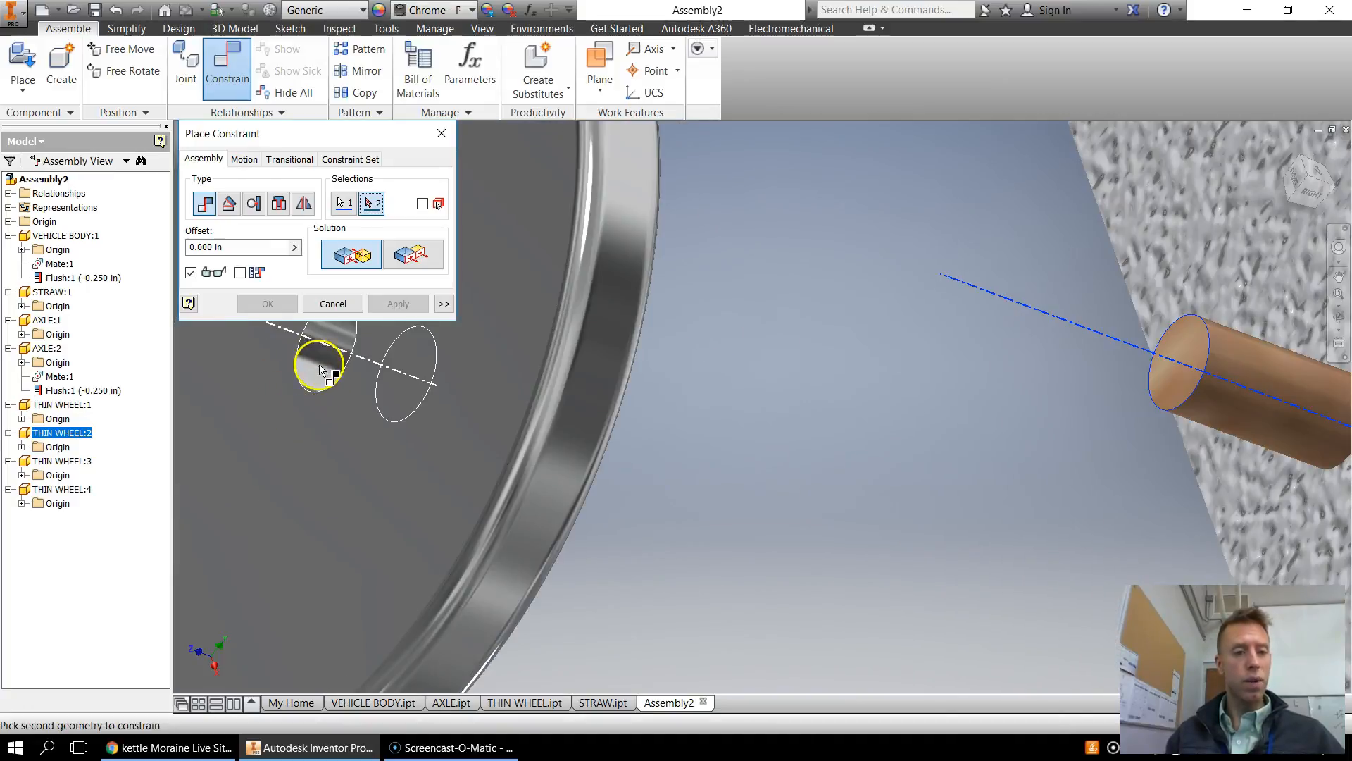
left_click(331, 350)
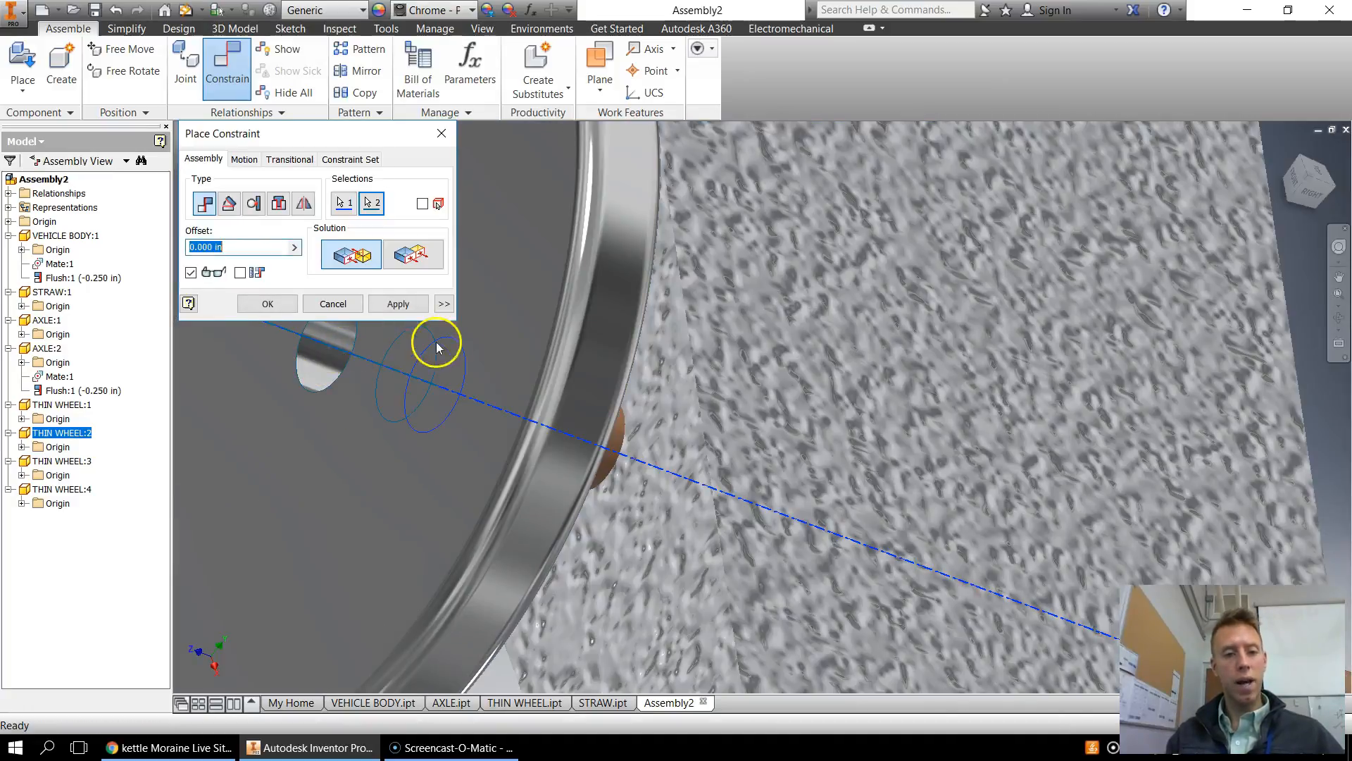
left_click(386, 311)
Constrain the axle's end face flush with the outer face of the second thin wheel at a 0.000 in offset
left_click(413, 254)
mouse_move(413, 254)
middle_mouse_down()
mouse_move(458, 353)
mouse_move(846, 374)
middle_mouse_up()
mouse_move(1304, 186)
left_mouse_down()
mouse_move(234, 186)
mouse_move(348, 208)
left_mouse_up()
left_click(910, 434)
left_click(968, 363)
left_click(396, 305)
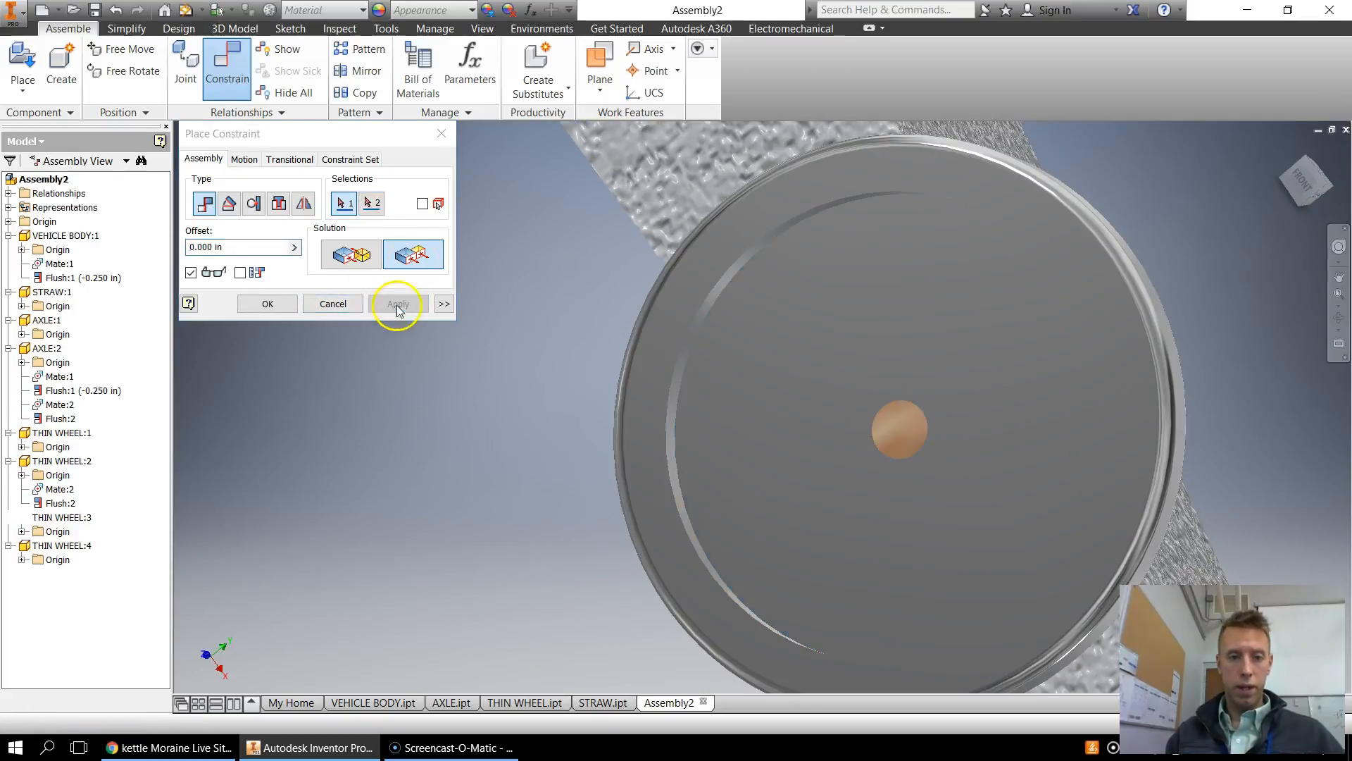
left_click(442, 136)
Examine the mounted thin wheel from an angle and try moving it to test its motion on the axle
scroll(547, 287, "down", 3)
scroll(1117, 191, "down", 3)
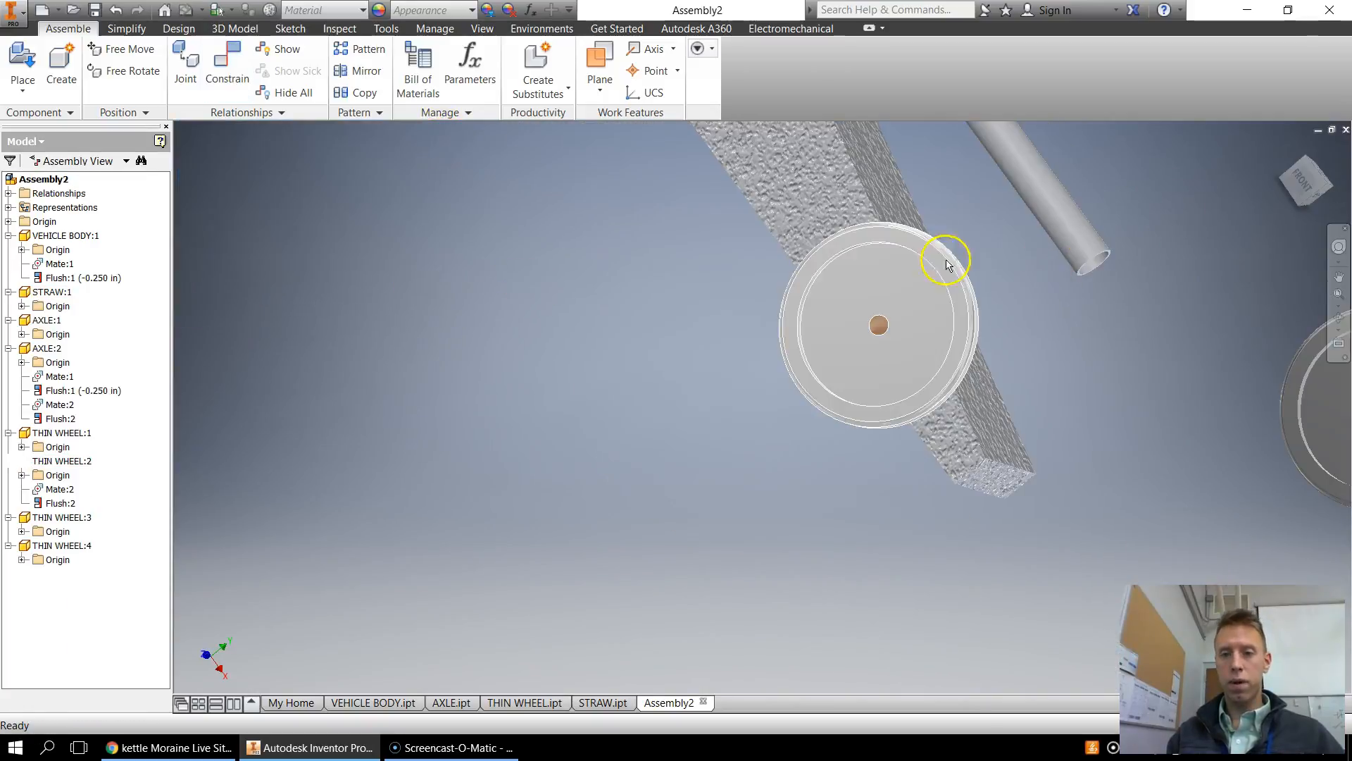
middle_click_drag(946, 257, 944, 416)
left_click_drag(1315, 171, 1035, 458)
left_click(835, 459)
scroll(810, 408, "up", 3)
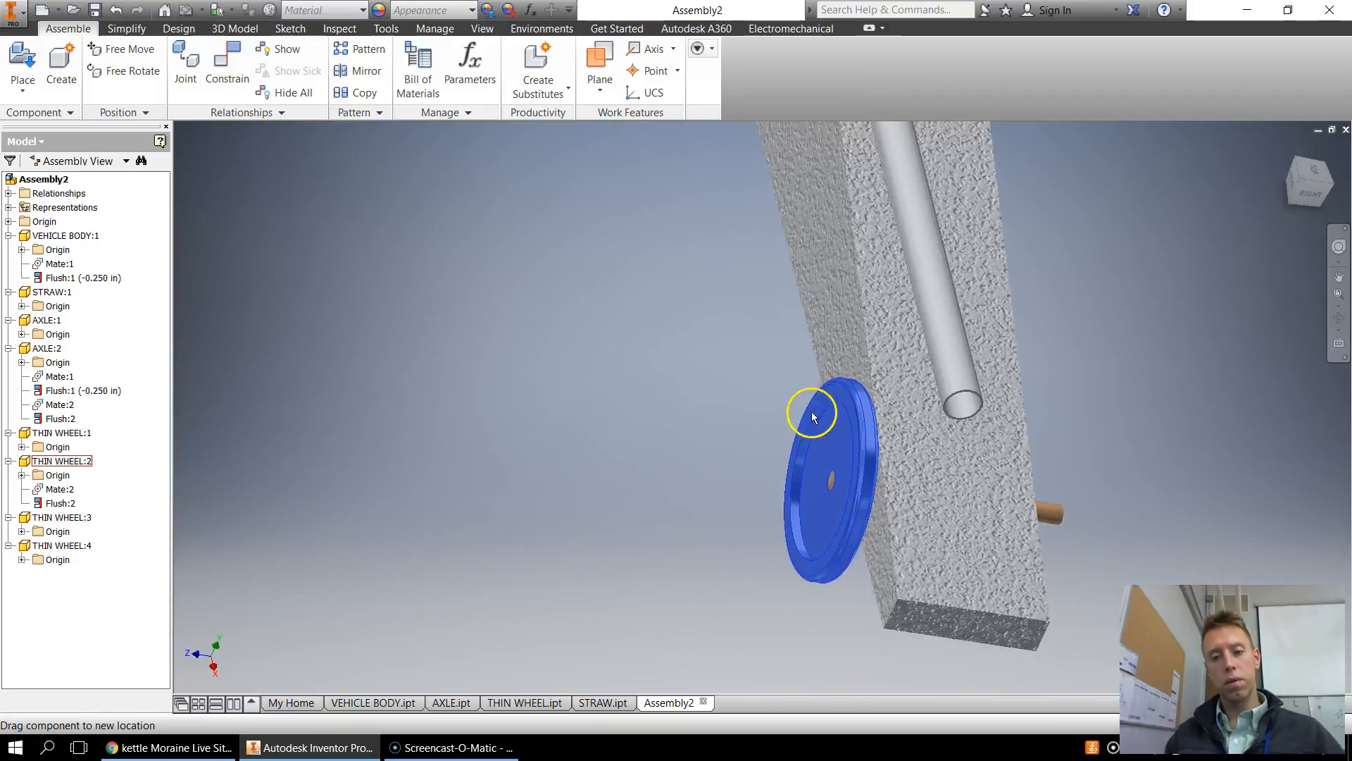
scroll(843, 397, "down", 5)
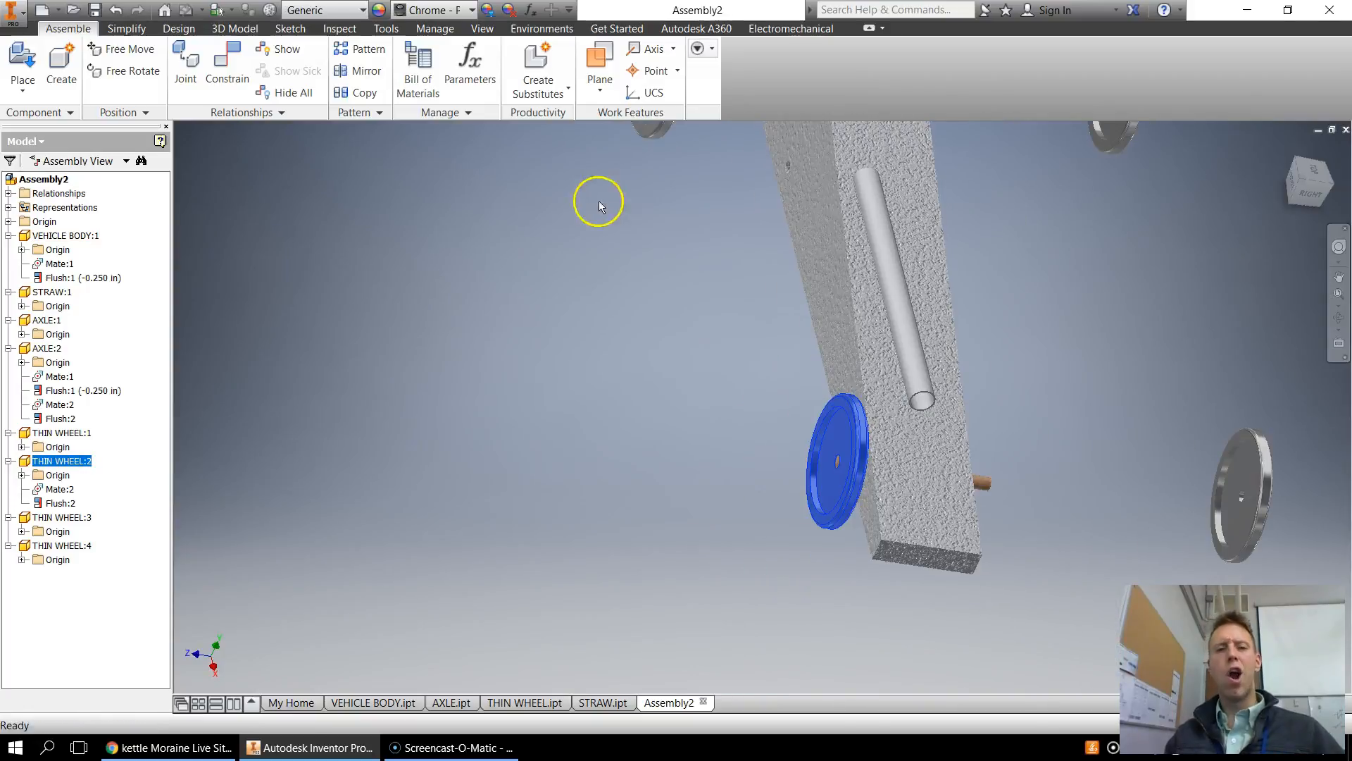